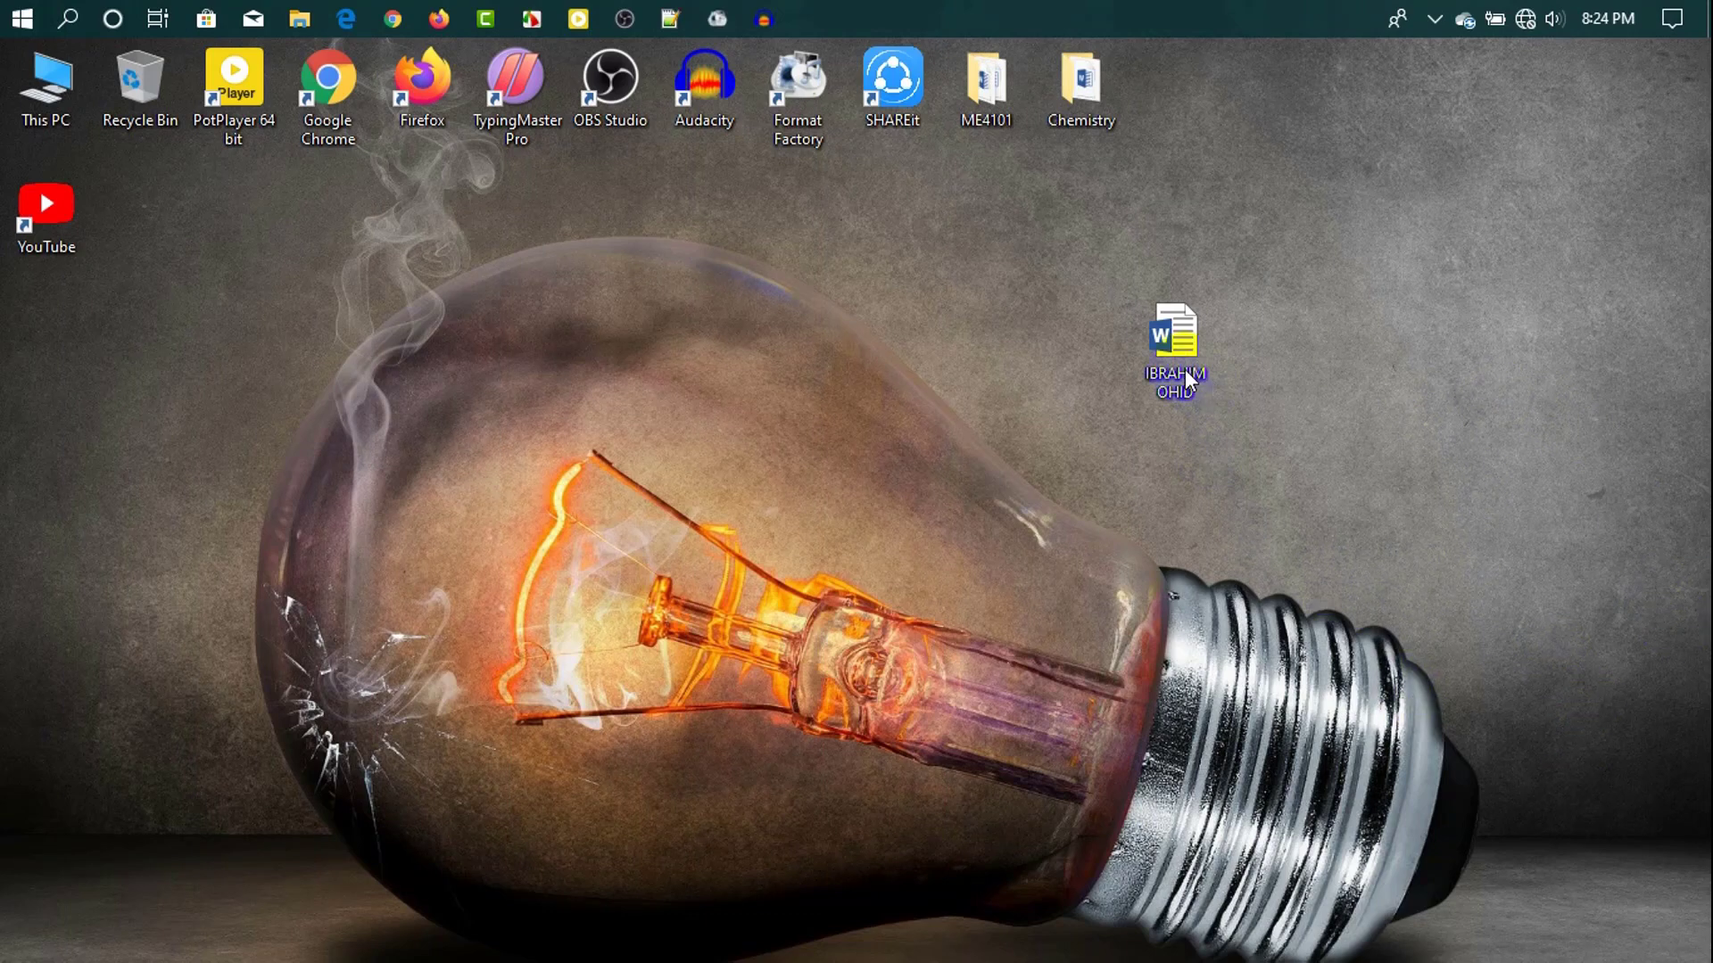
Step: Open the Thanks All Subscribers document from the desktop and bring up Save As with F12
double_click(1172, 344)
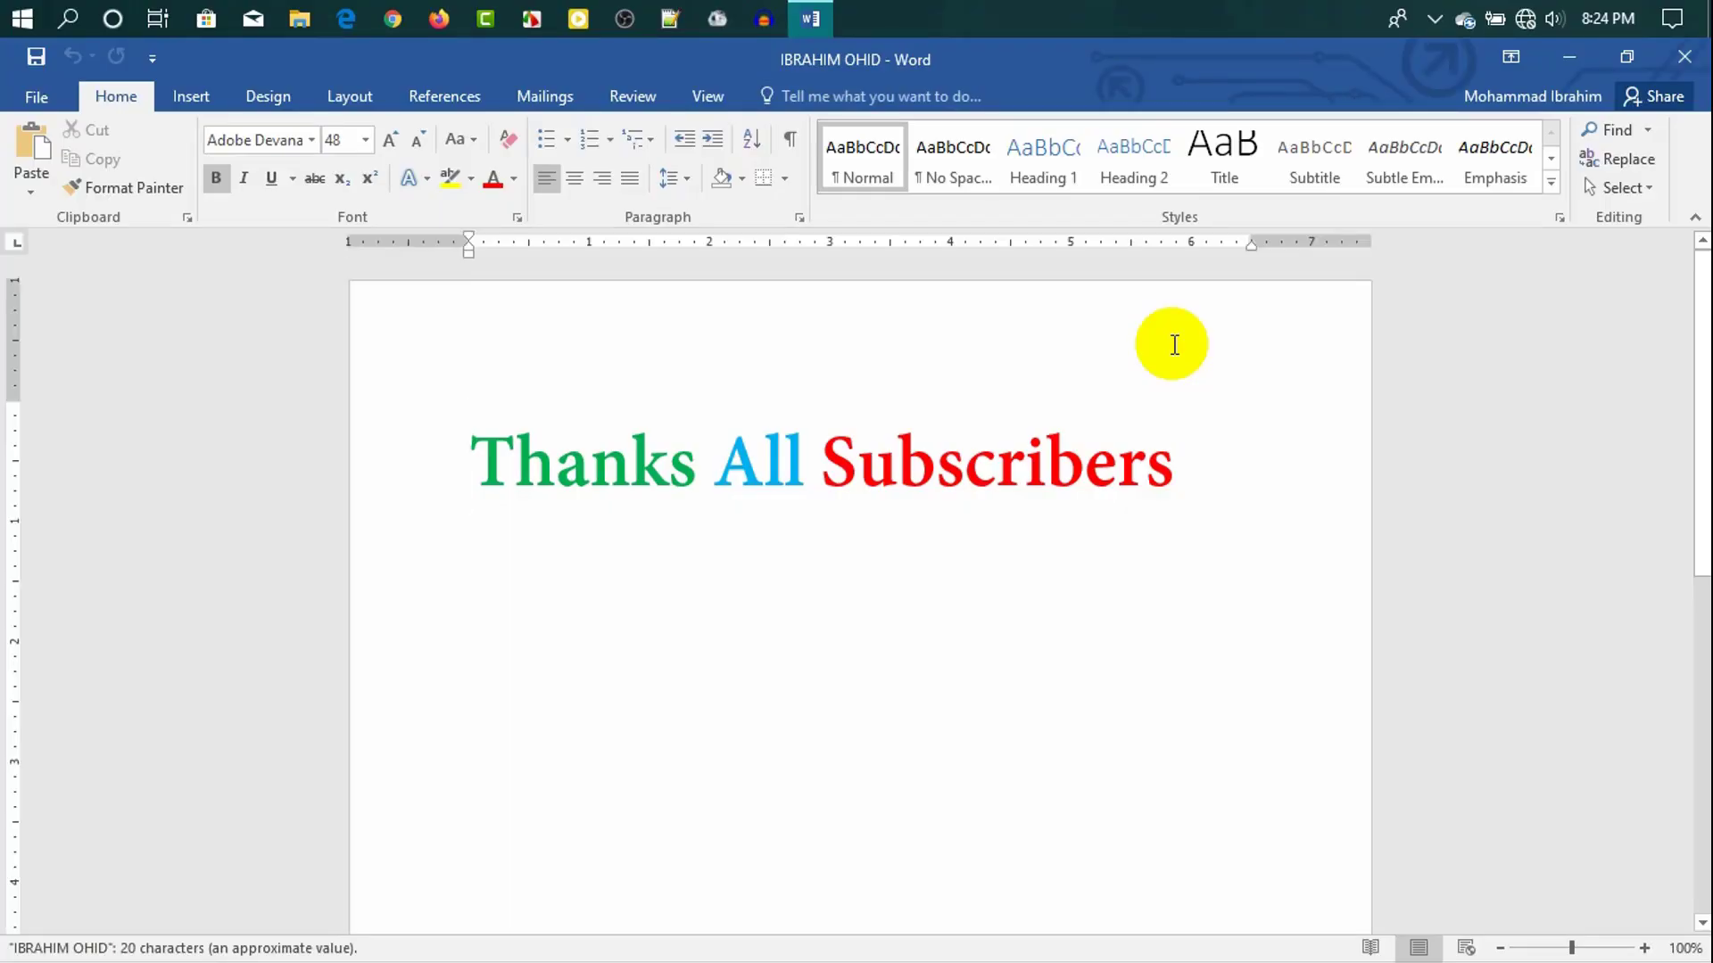
key("F12")
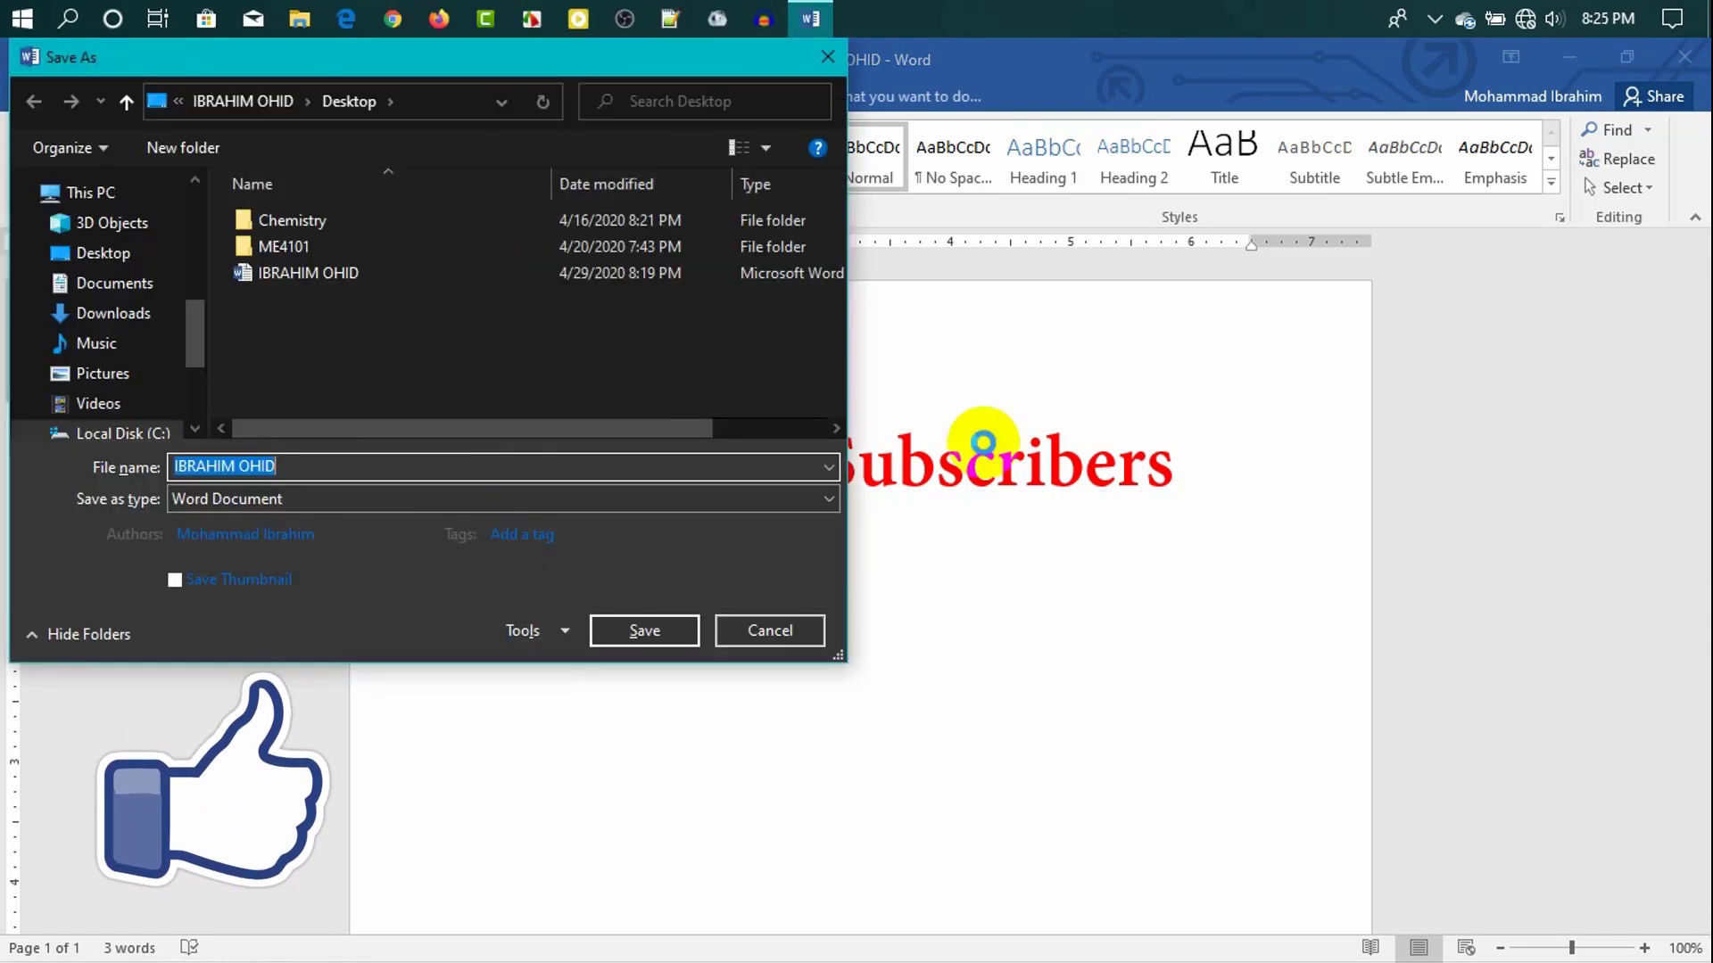
Step: In General Options, set and confirm a password to open and a password to modify, then close Save As
left_click(546, 635)
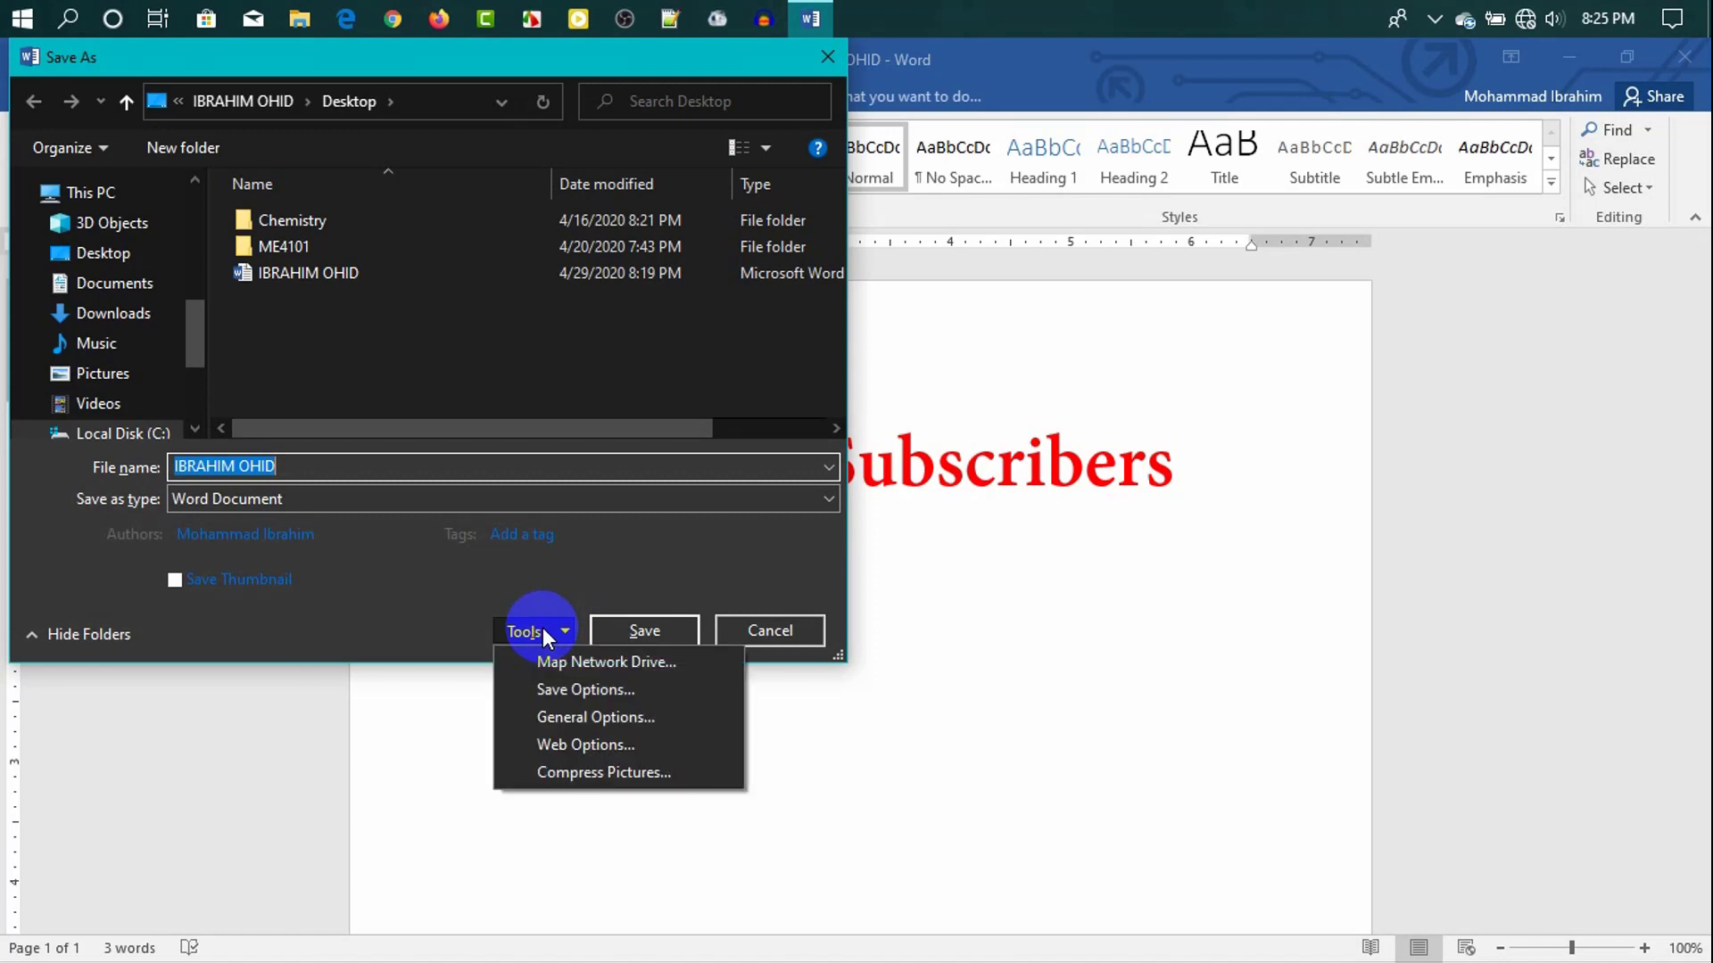
left_click(572, 719)
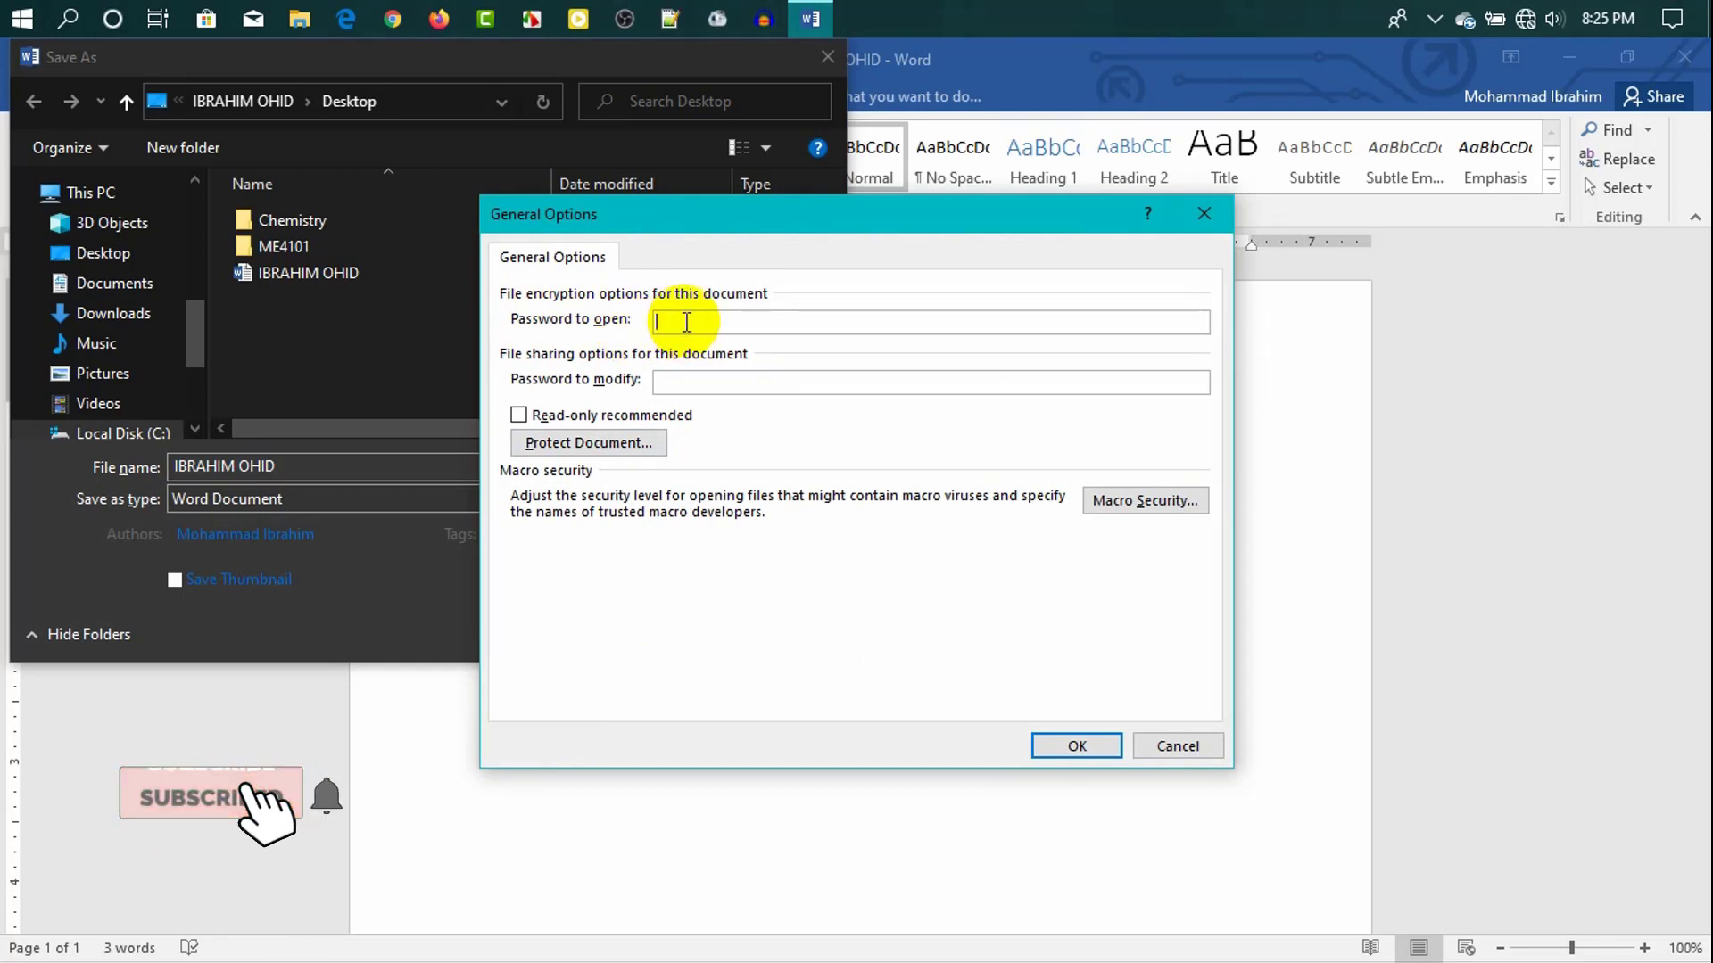
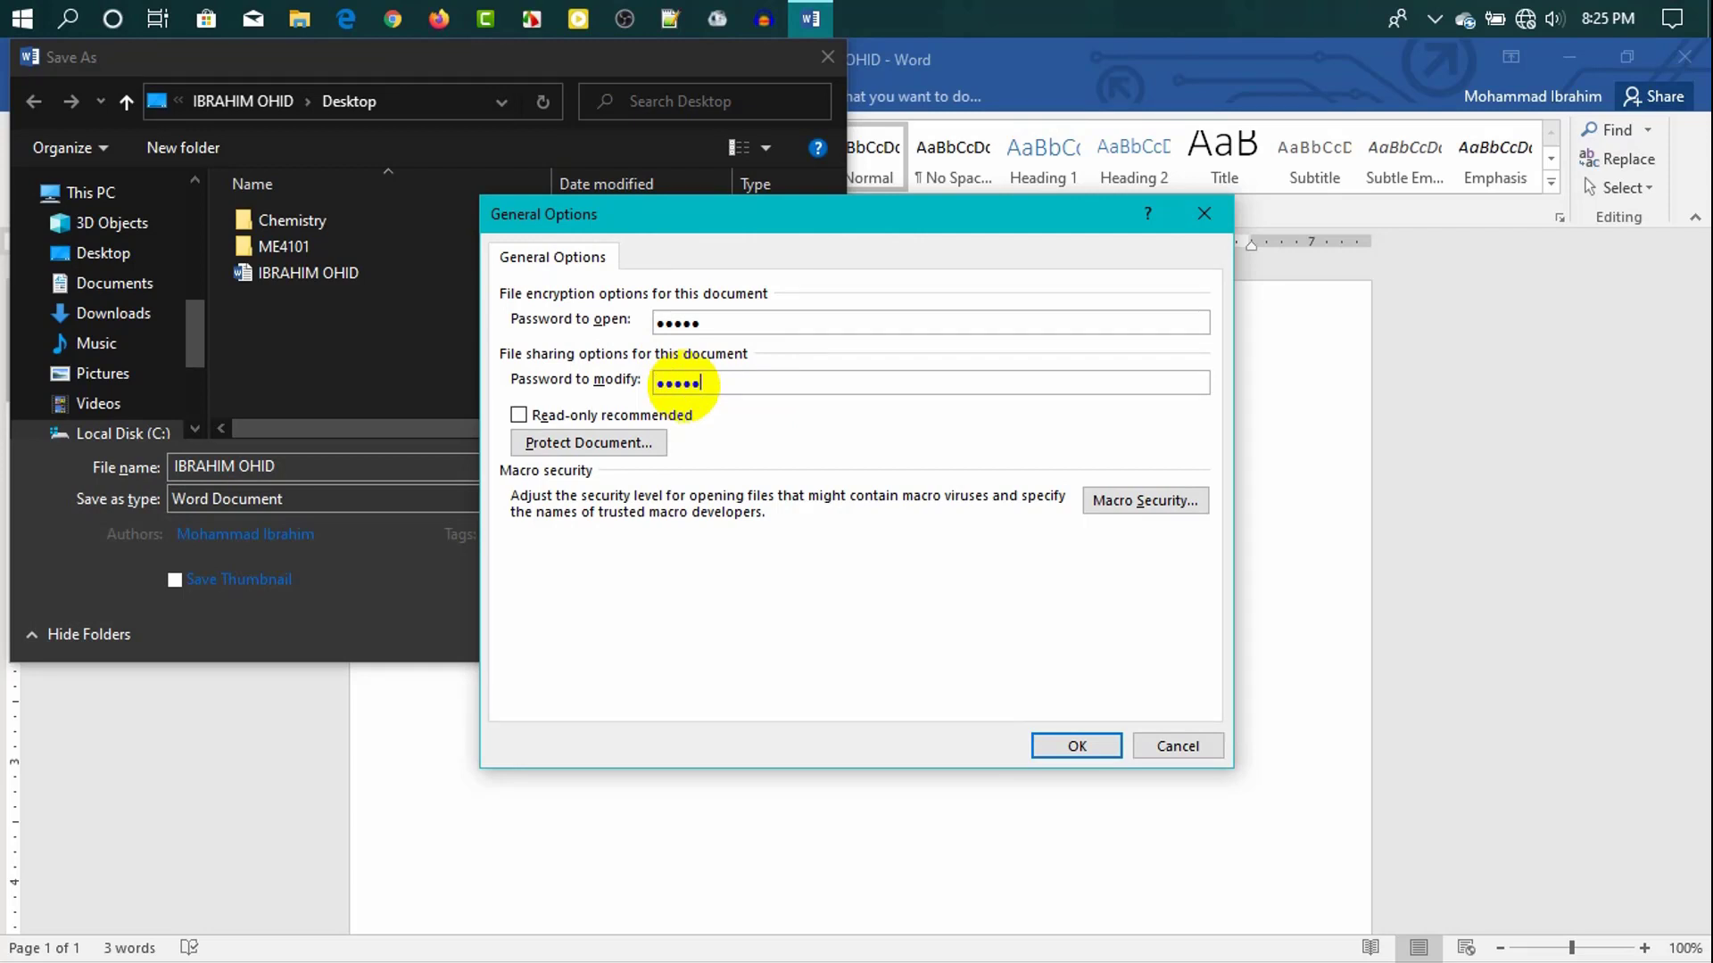
left_click(1070, 748)
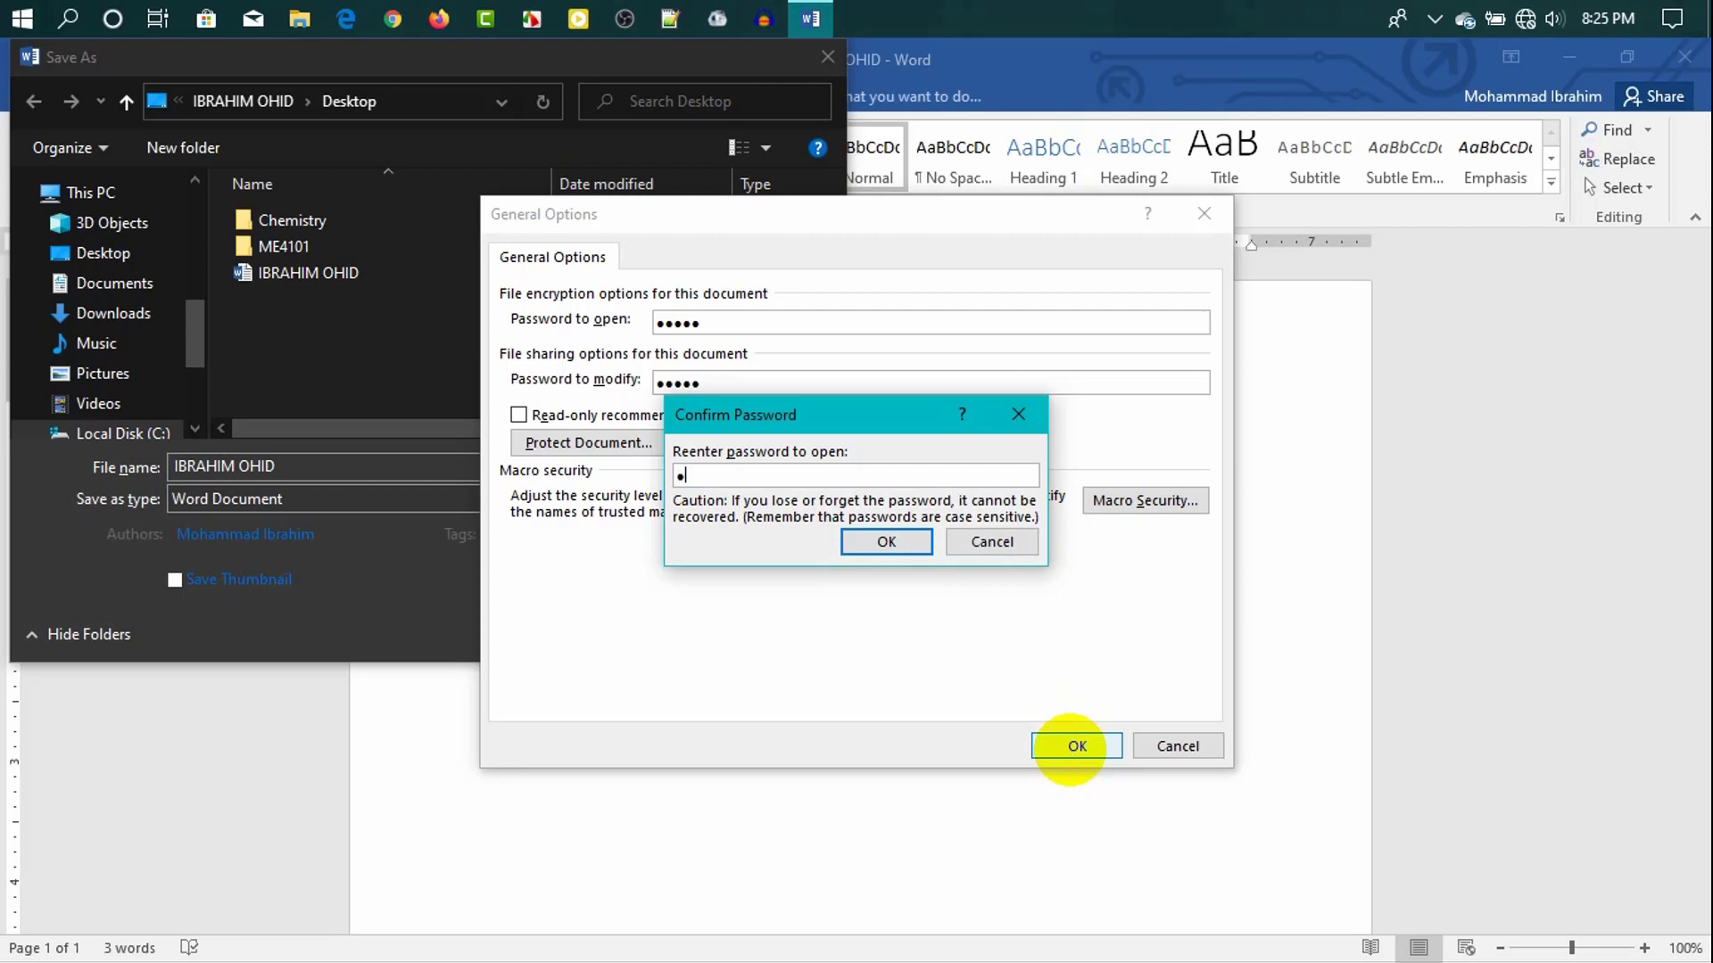
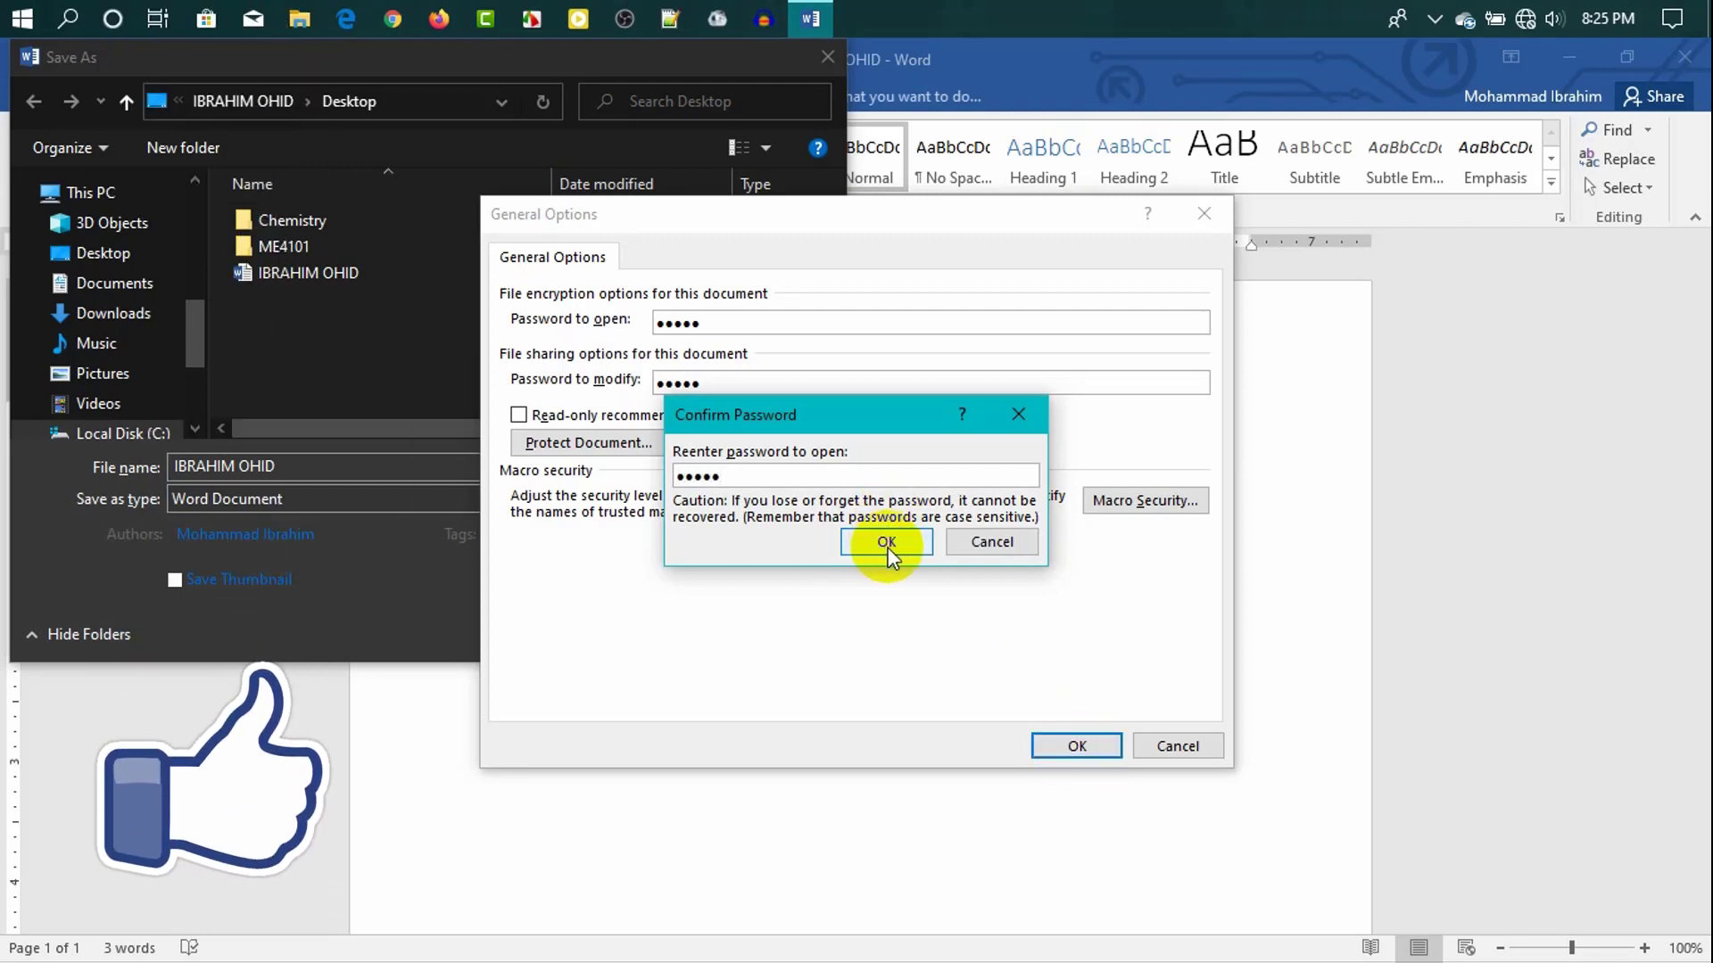
left_click(888, 543)
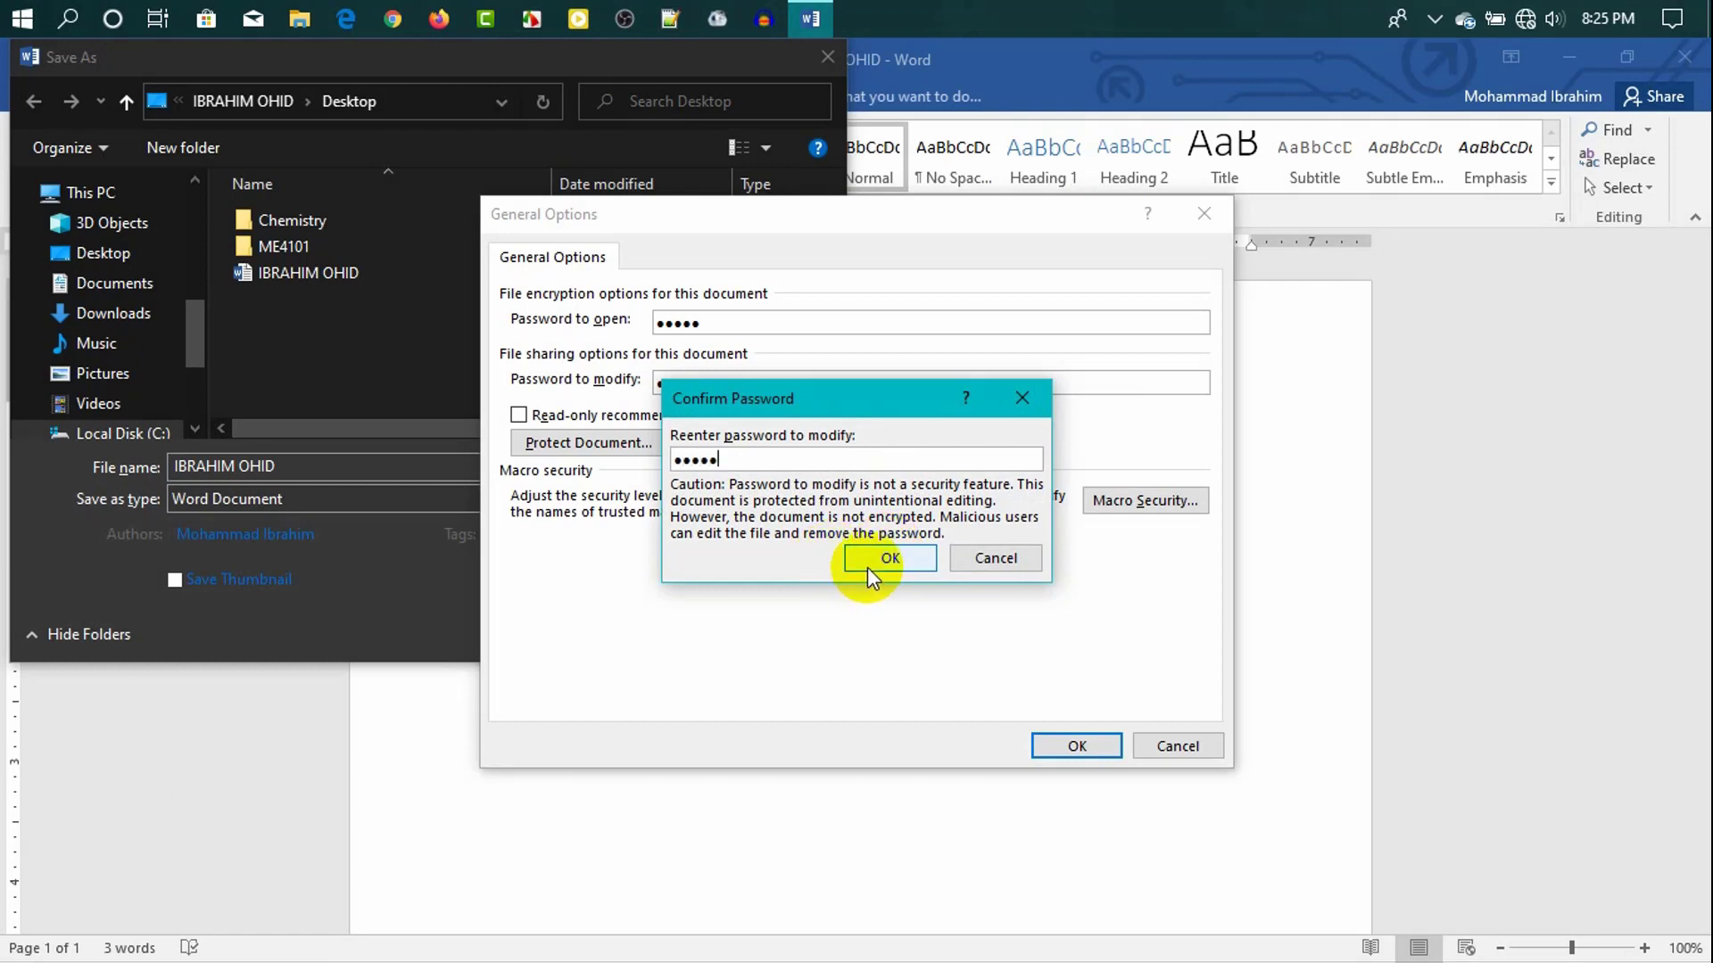
left_click(868, 569)
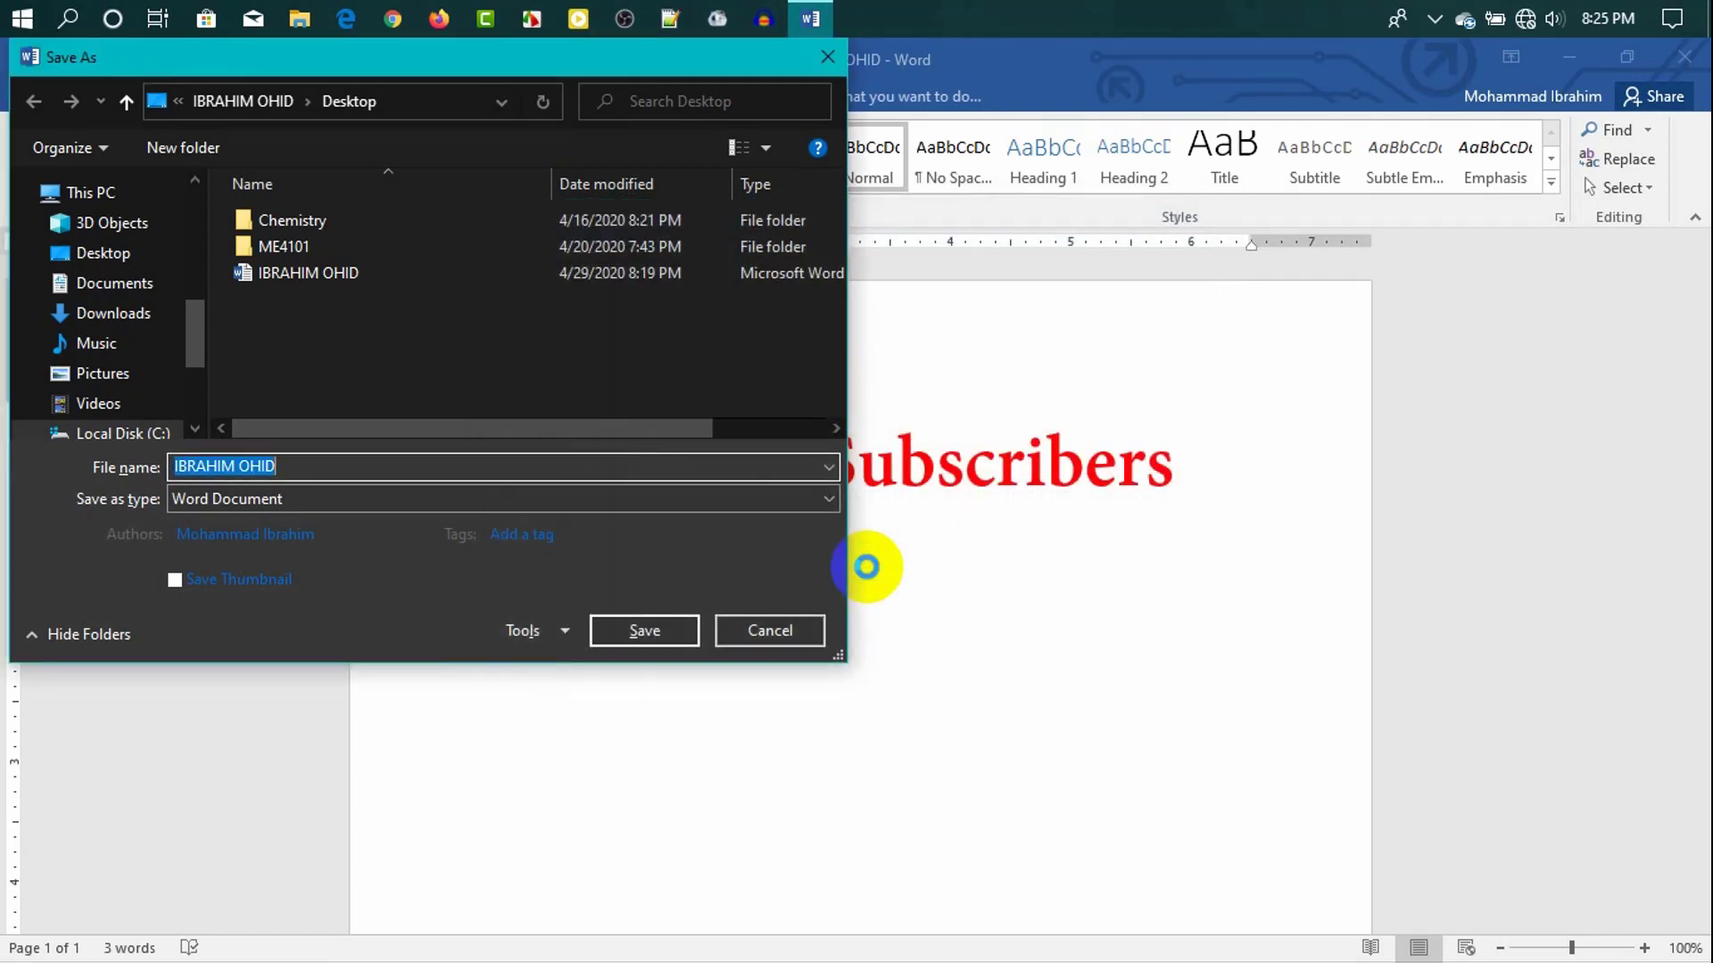
left_click(838, 68)
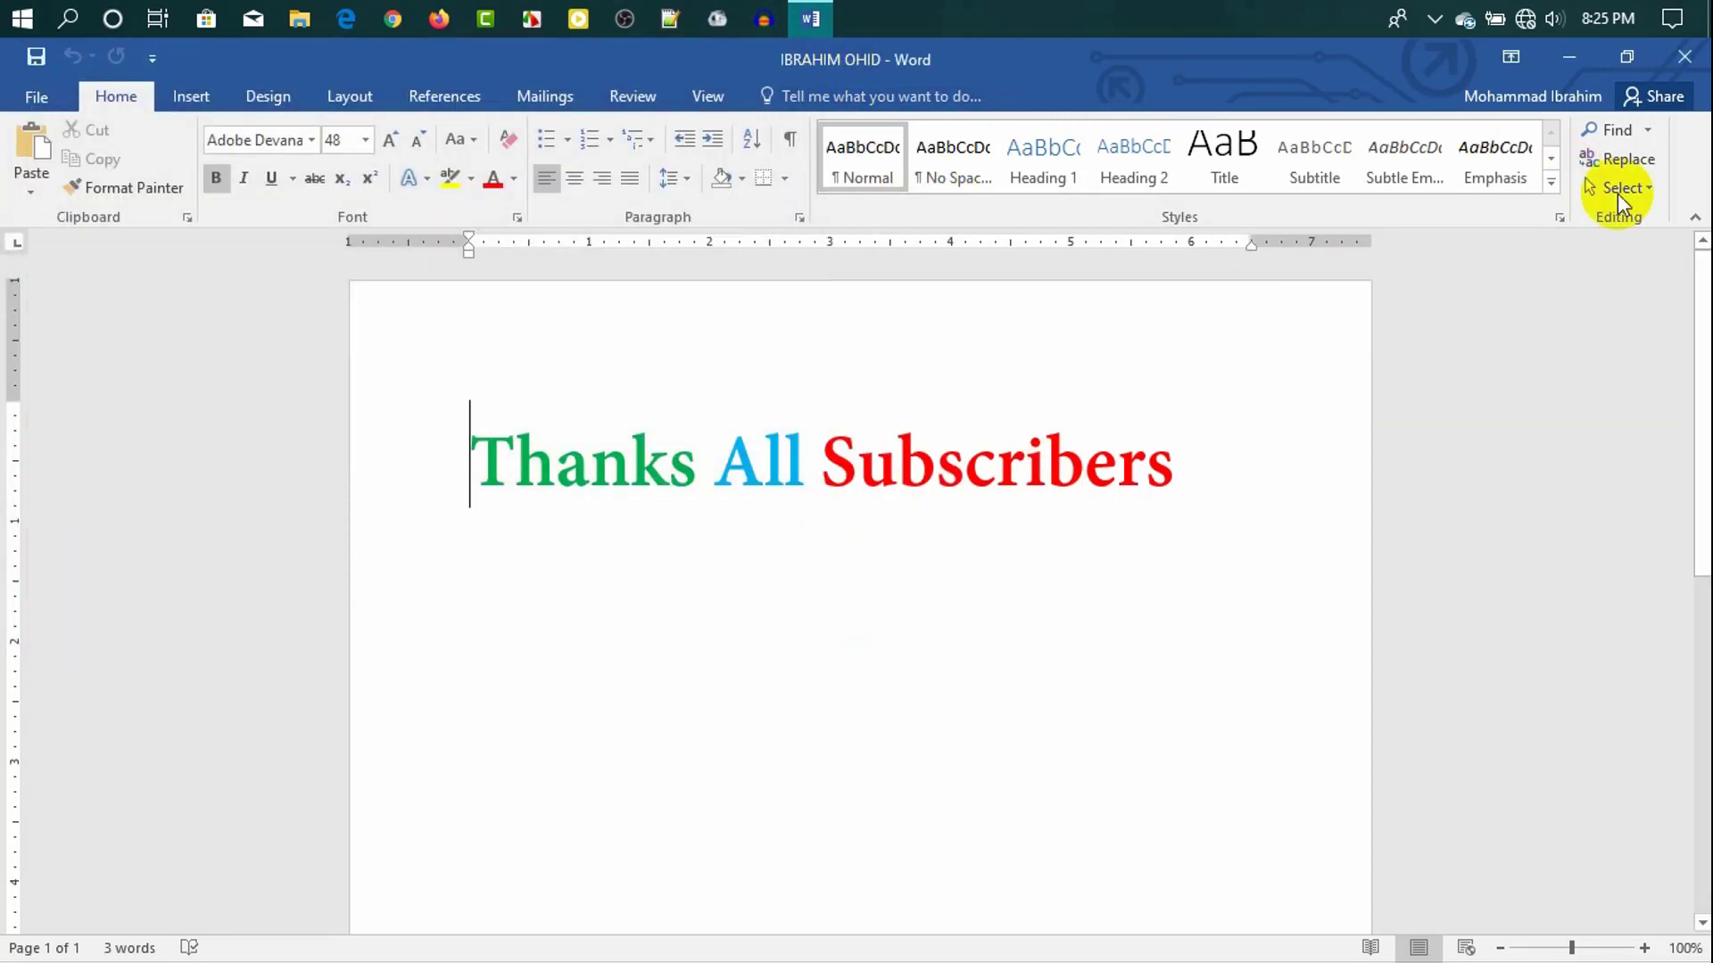
Step: Save and close the document, then reopen it by entering the open and modify passwords
left_click(1684, 57)
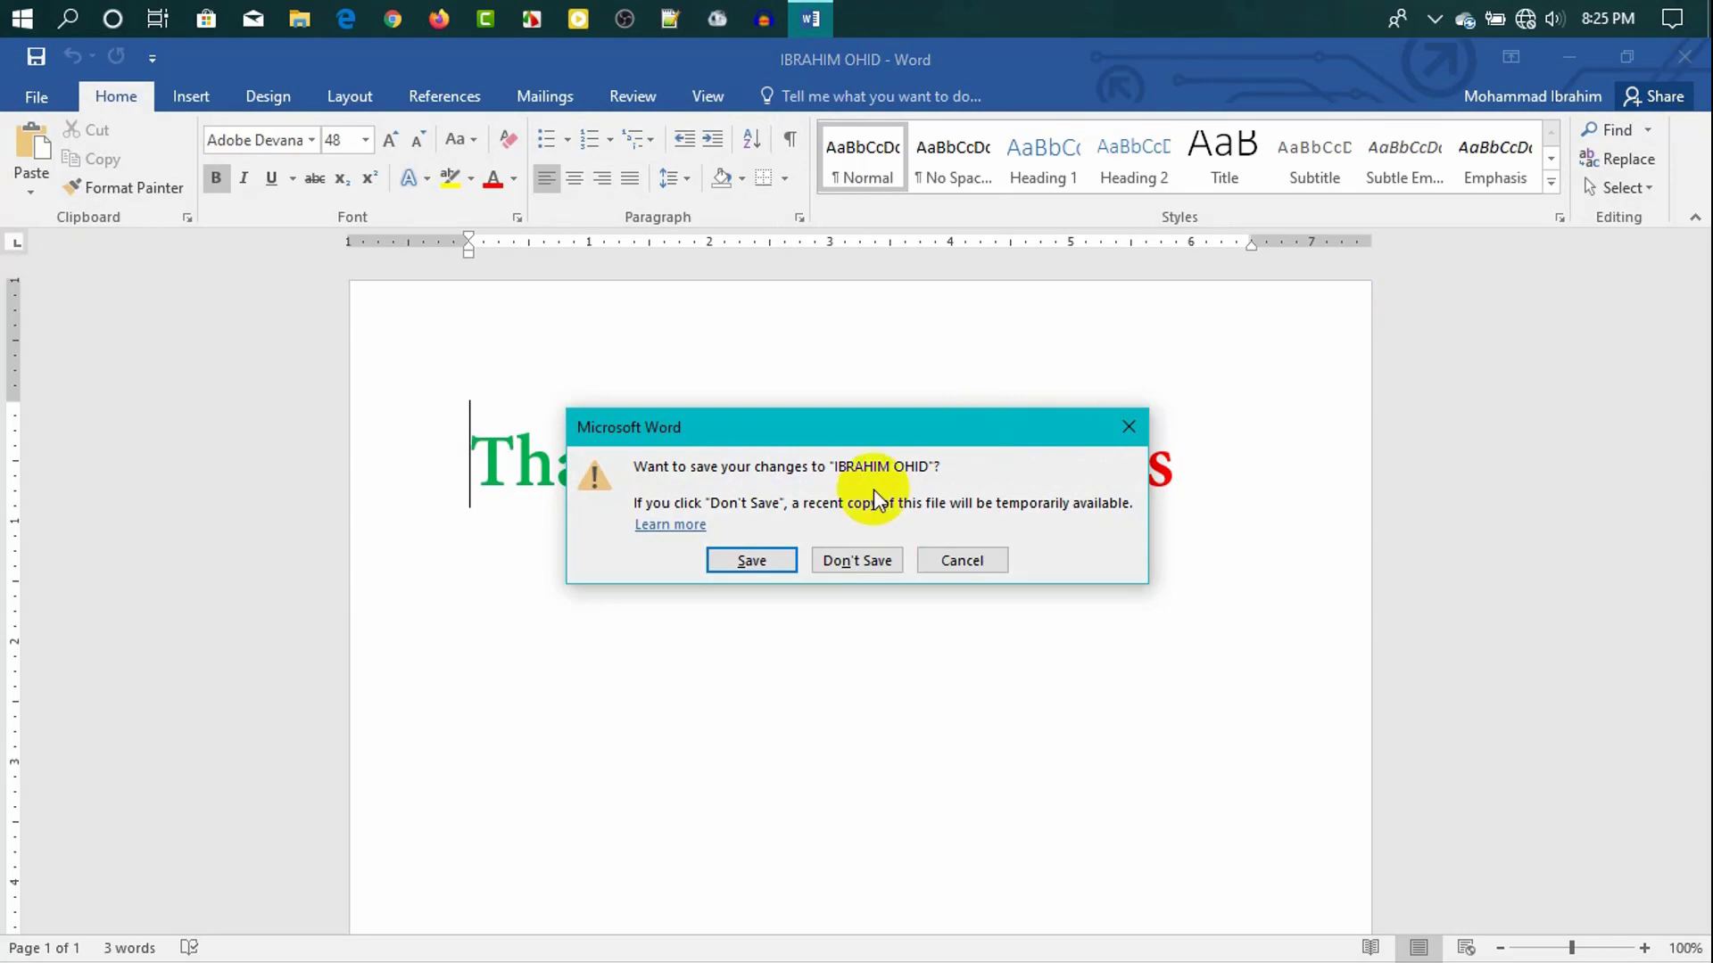
left_click(732, 564)
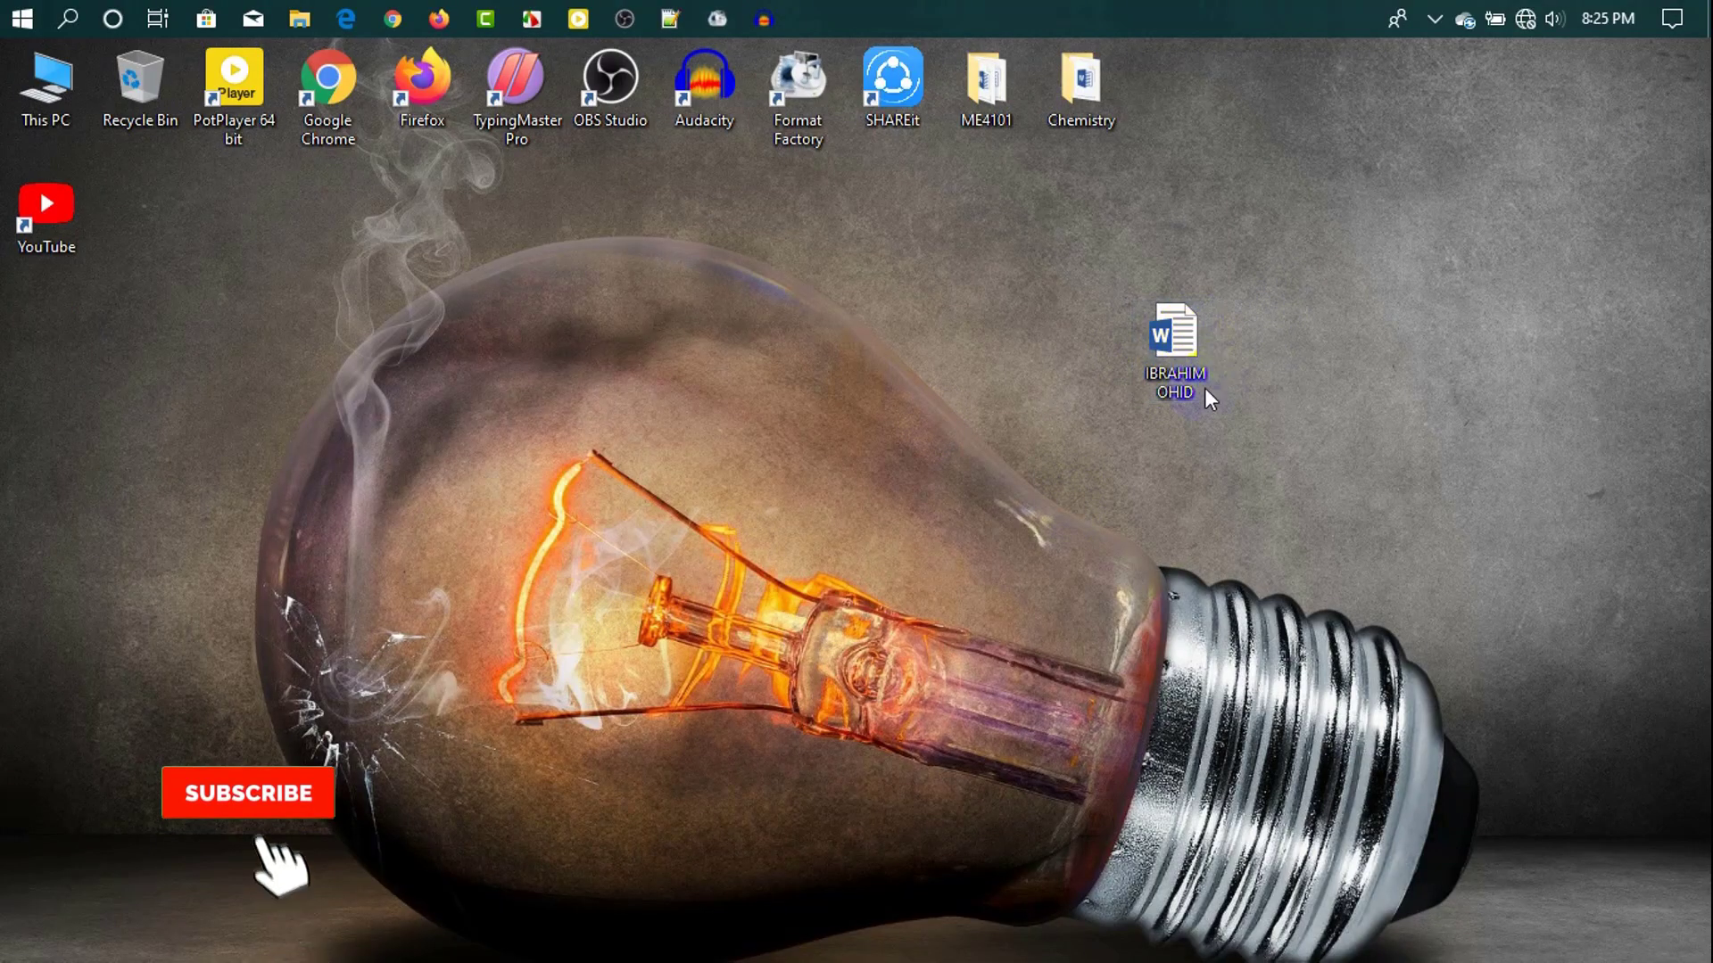
double_click(1187, 362)
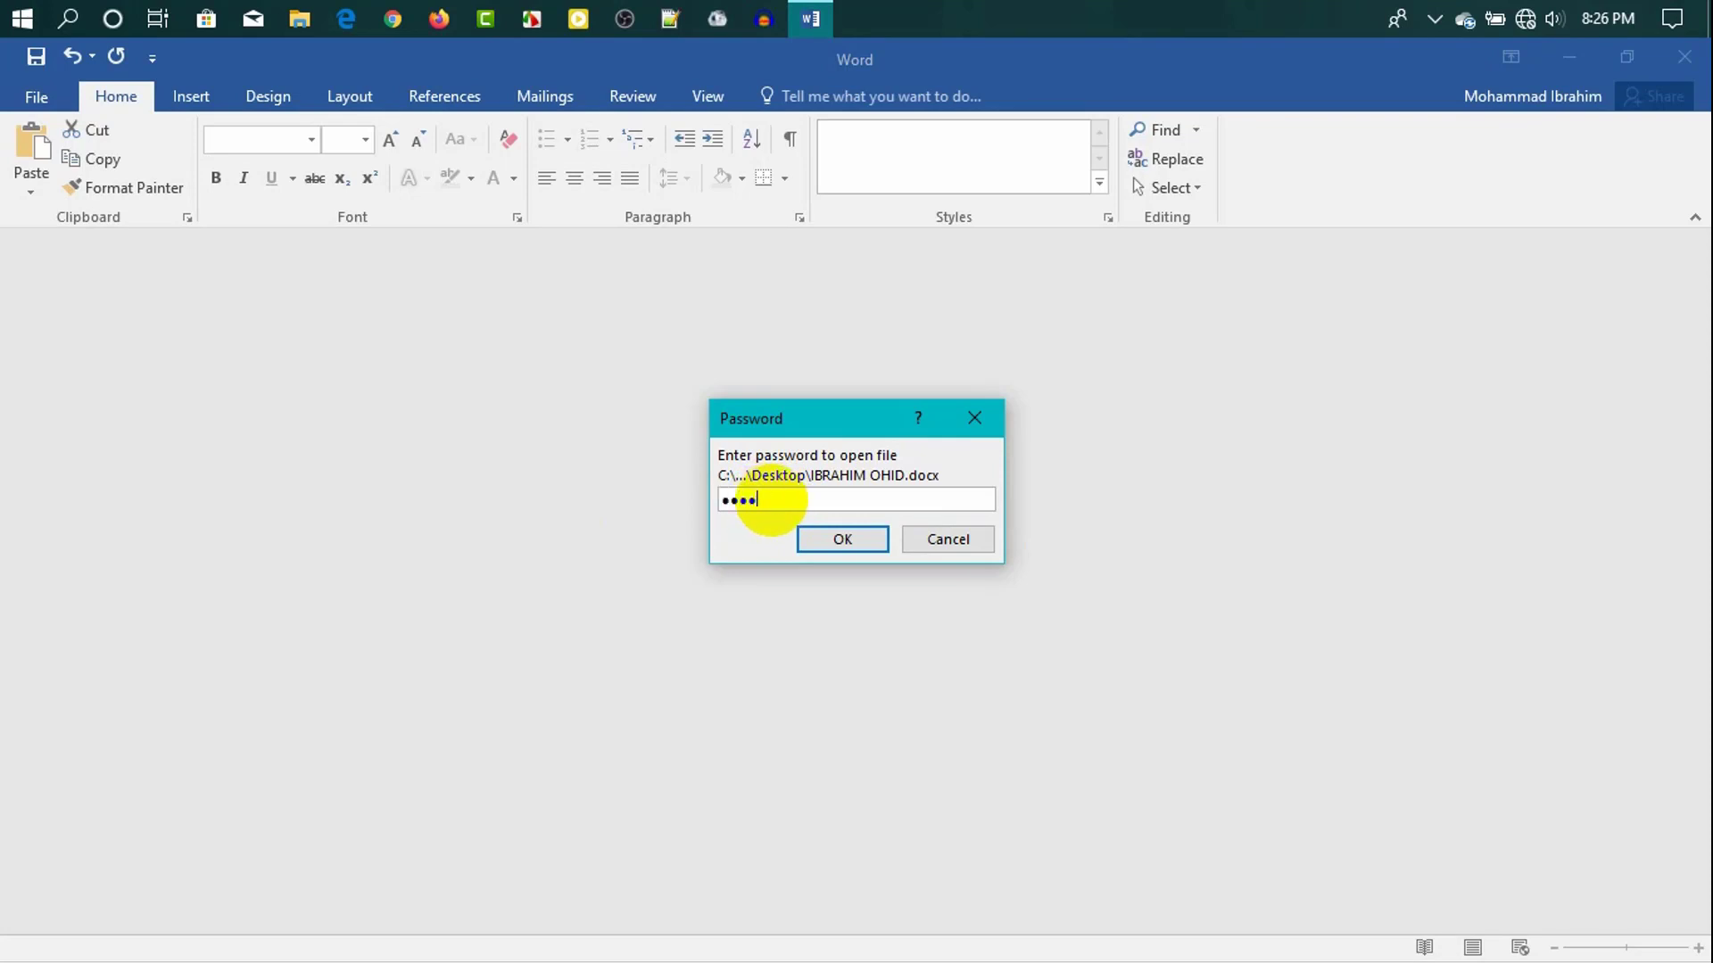
left_click(812, 541)
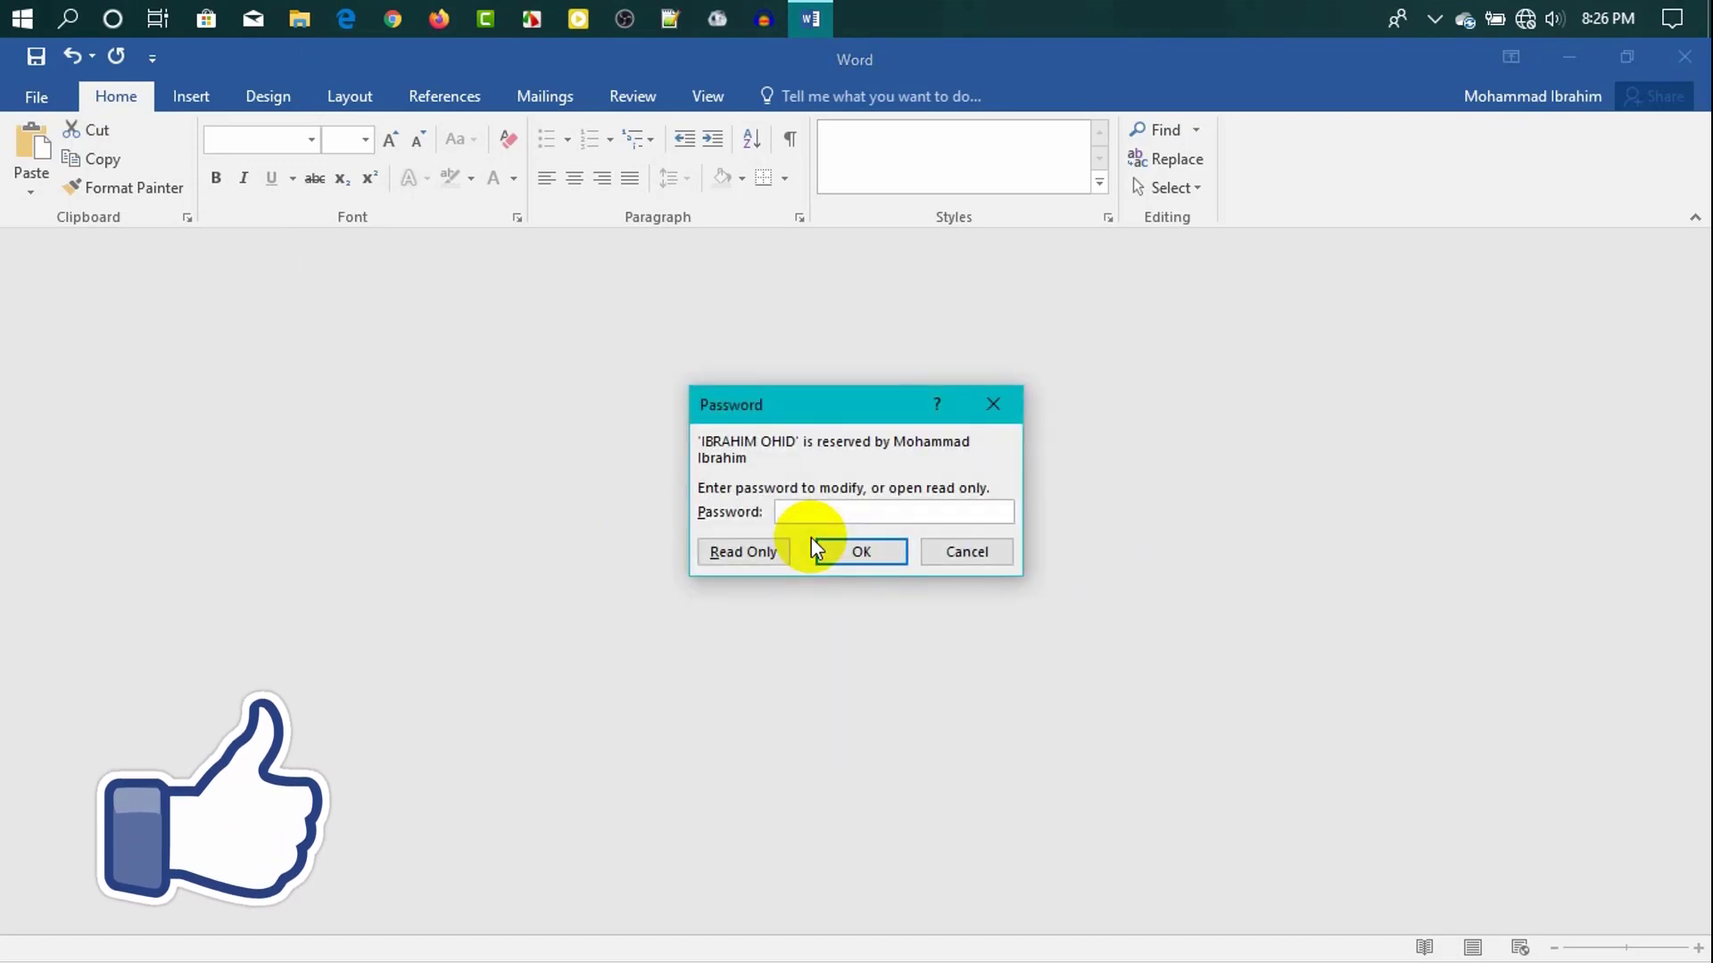
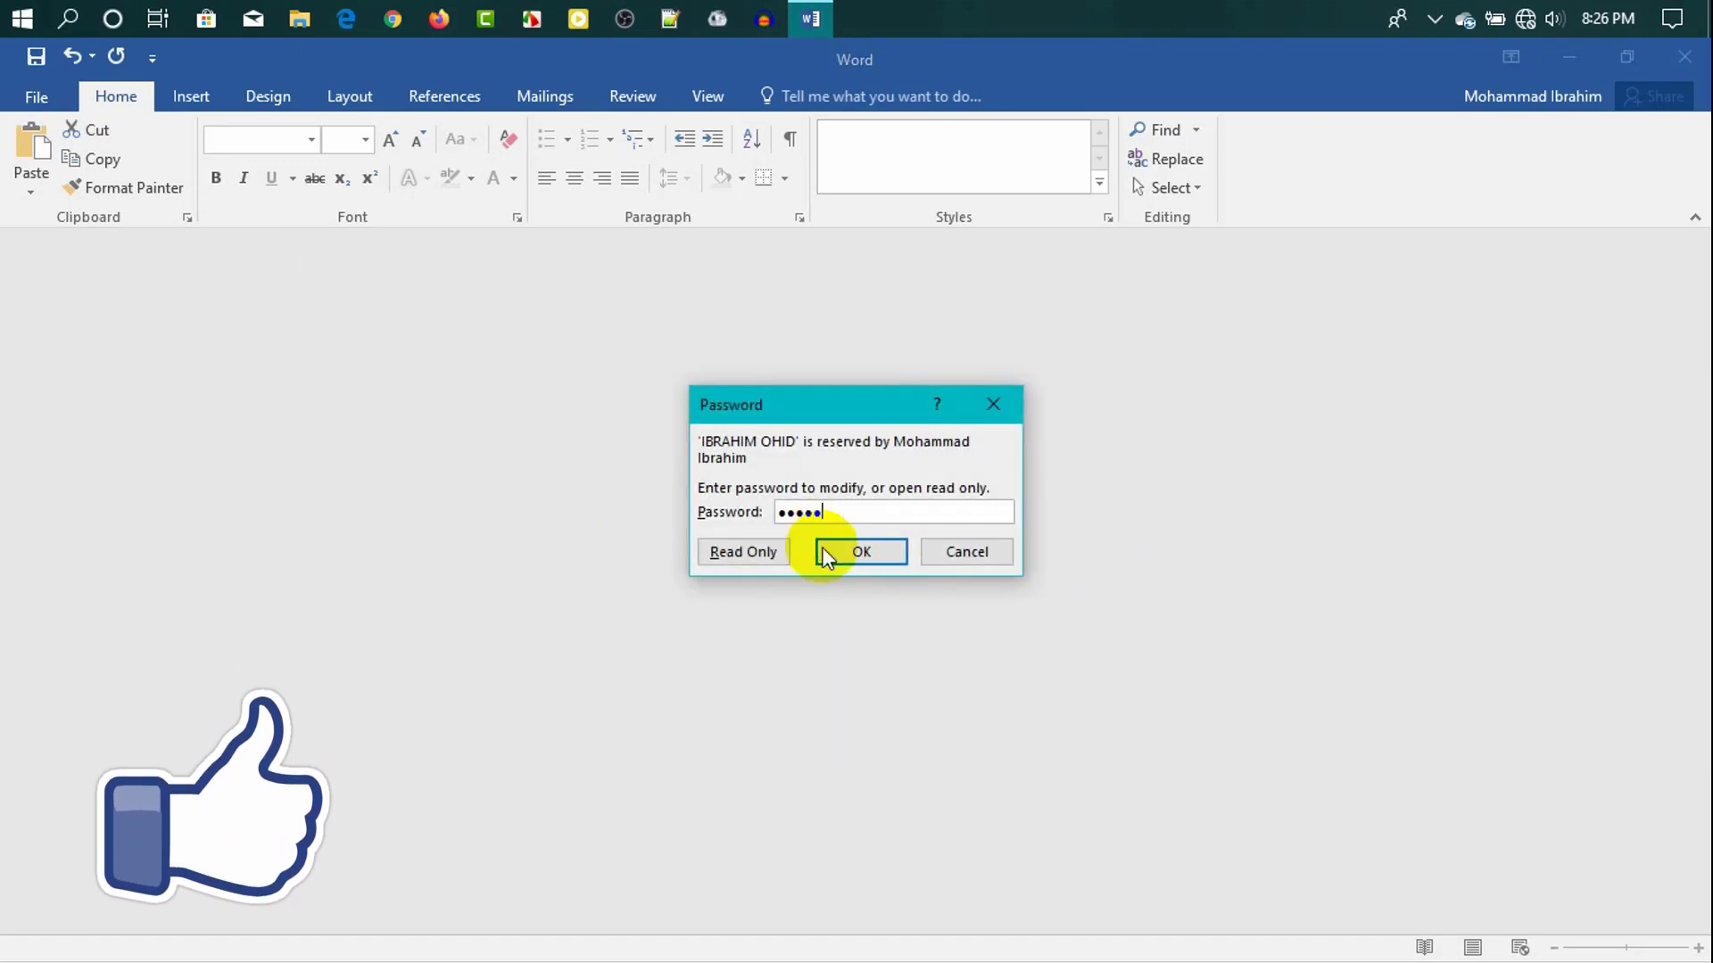
left_click(883, 551)
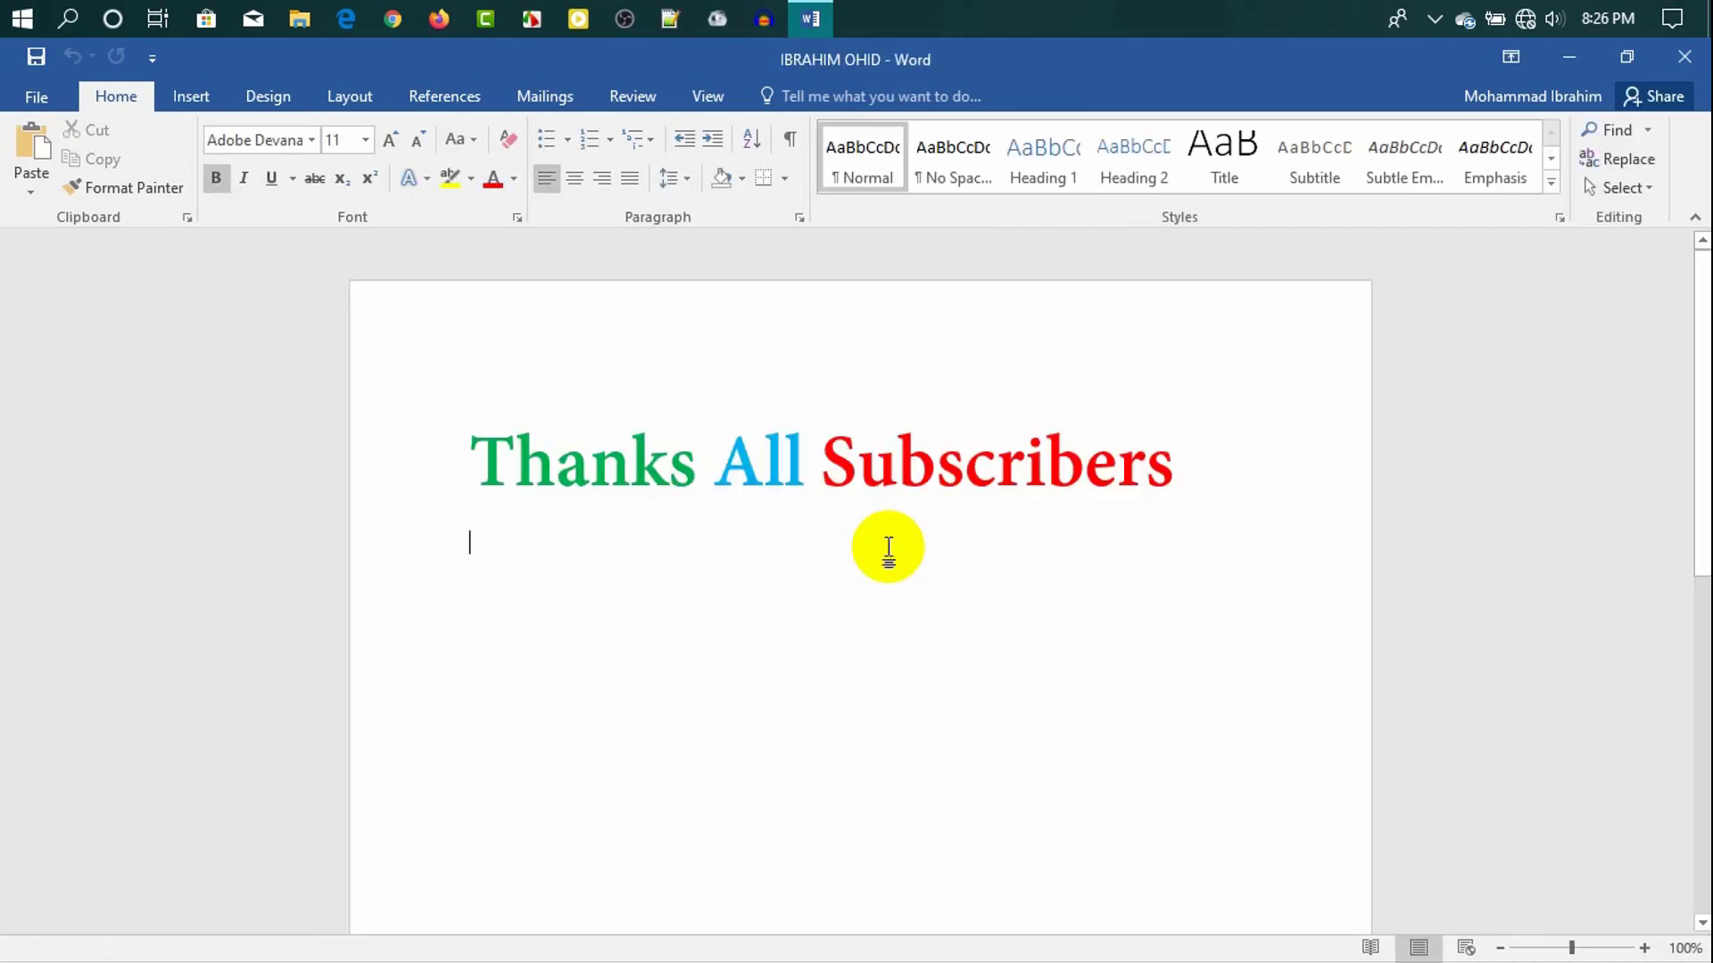
Step: Place the cursor at the start of the title and bring up Save As again with F12
left_click(837, 538)
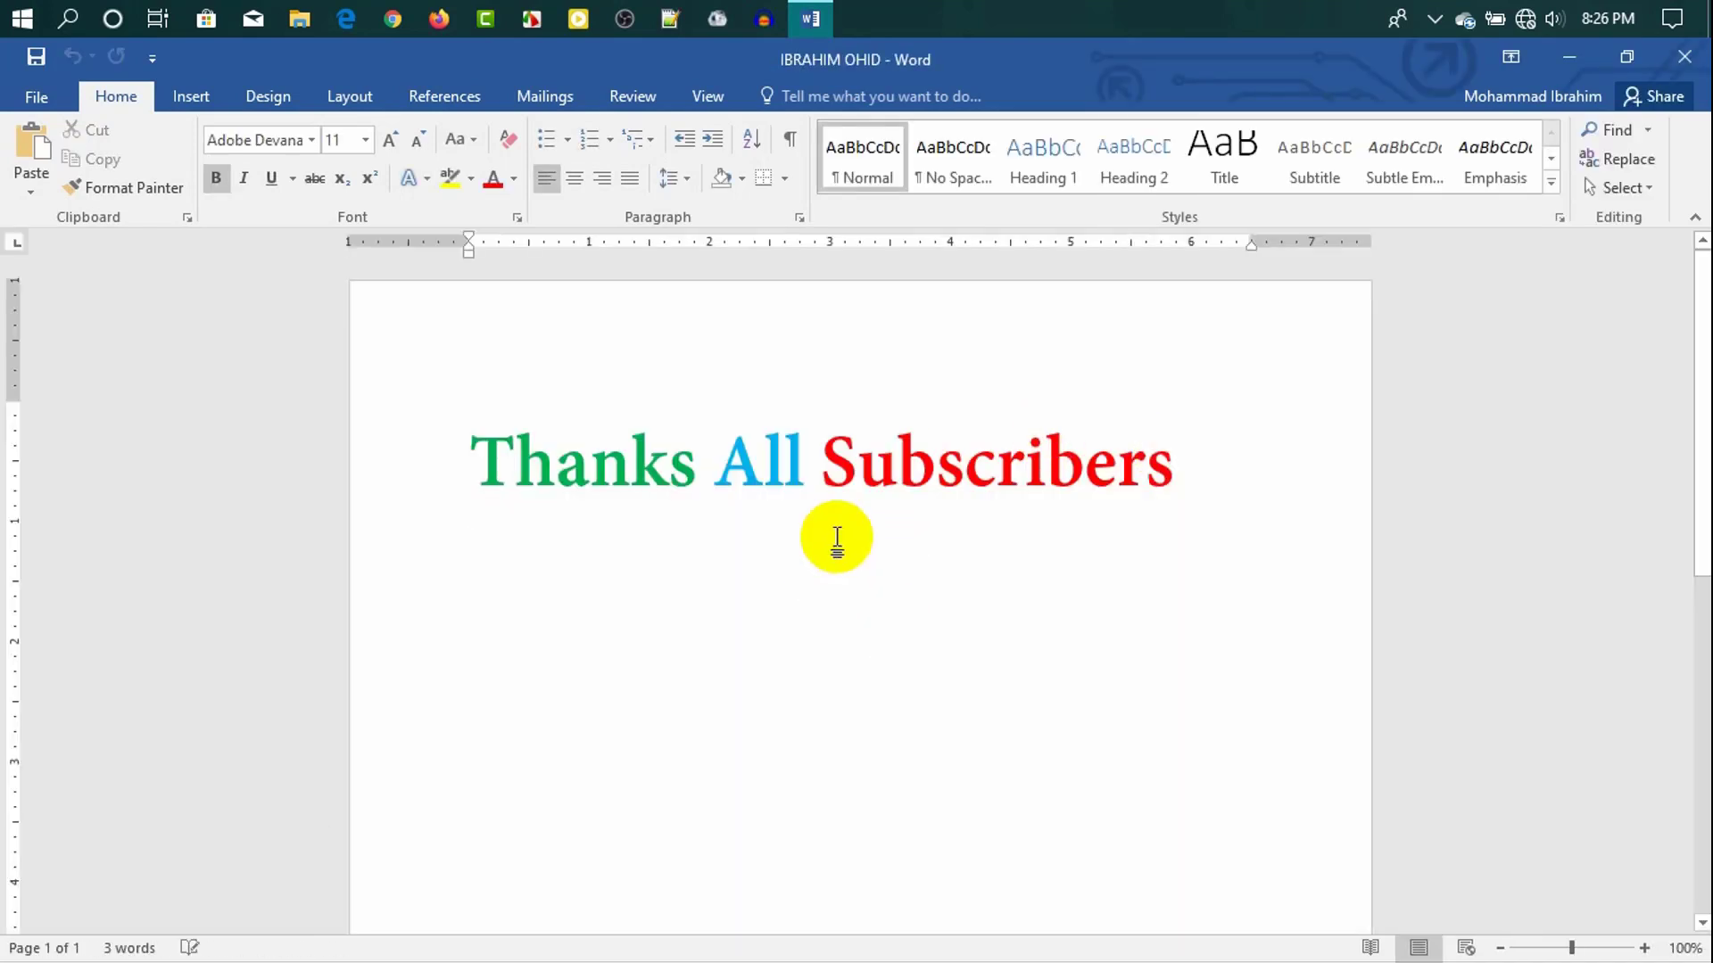
key("Up")
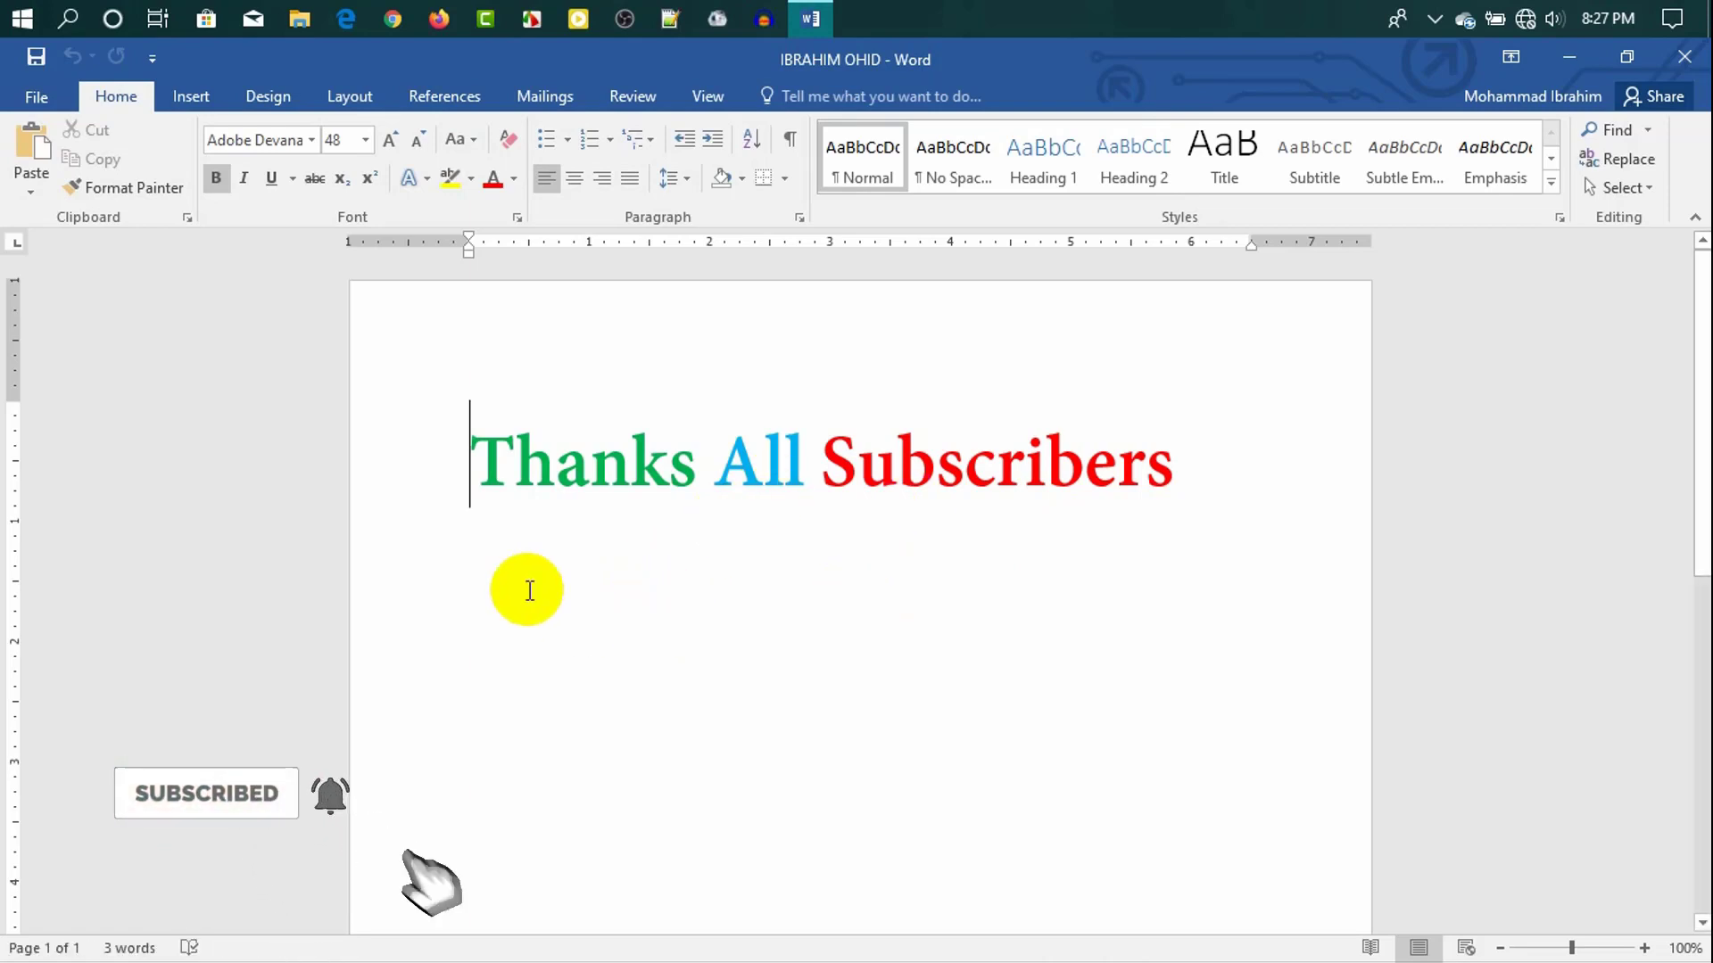
key("F12")
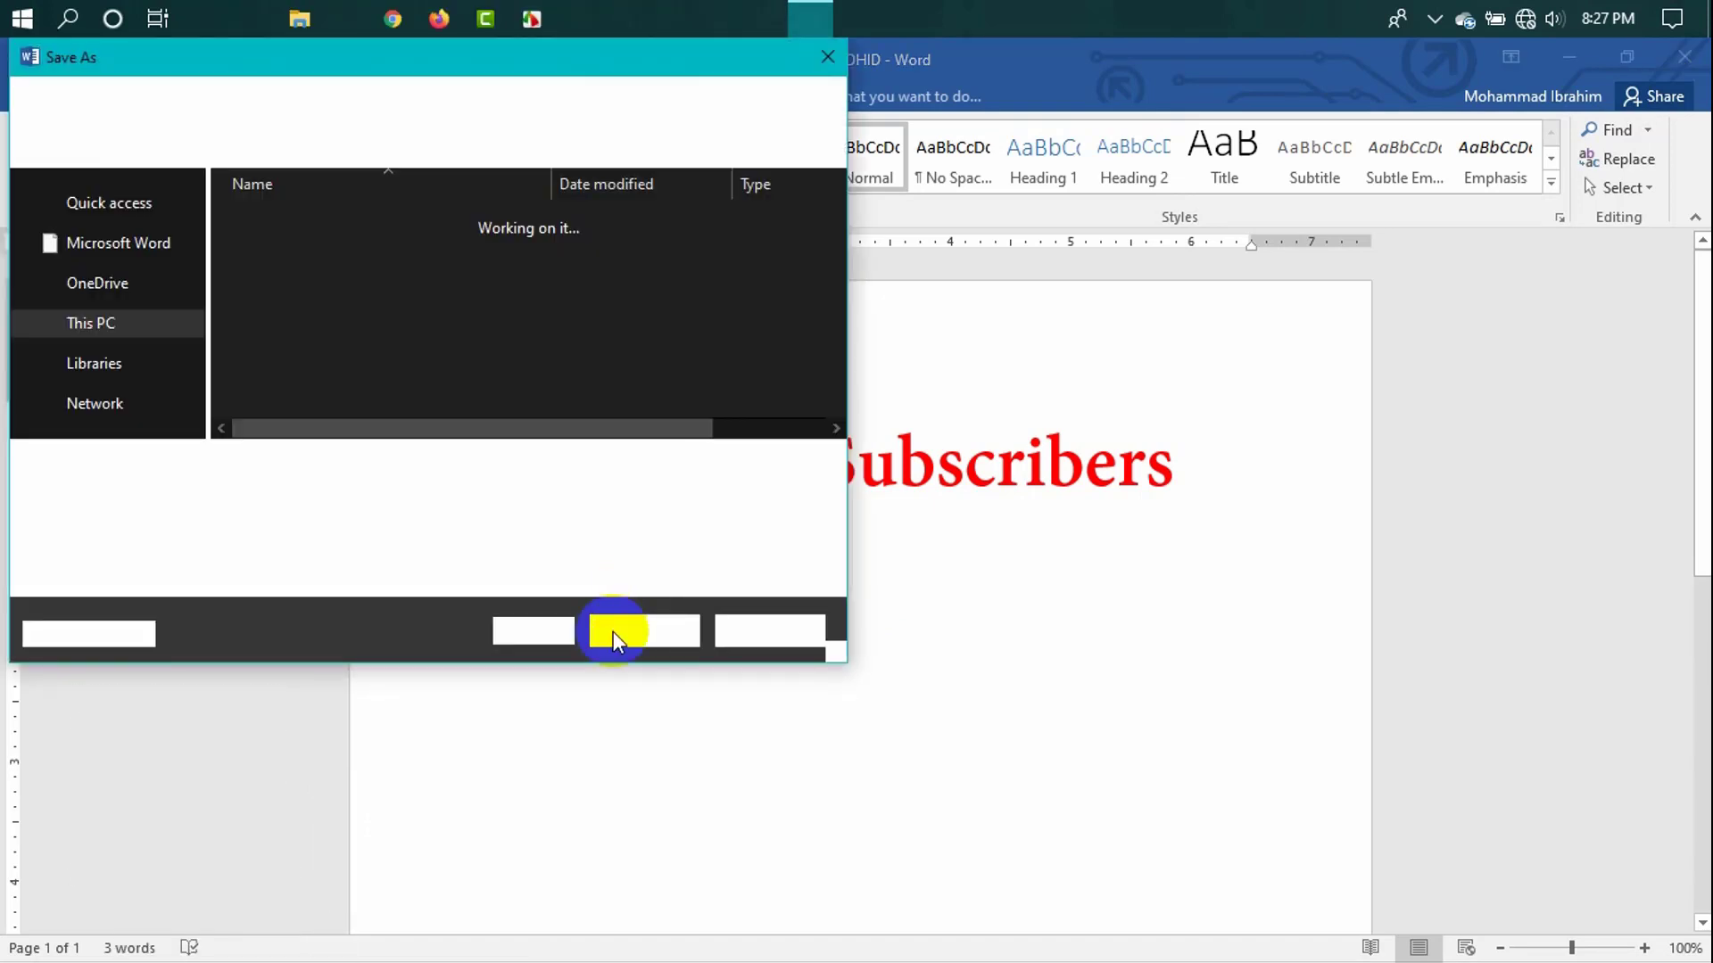
Step: Clear both password boxes in General Options, then save the password-free document and close Word
left_click(562, 633)
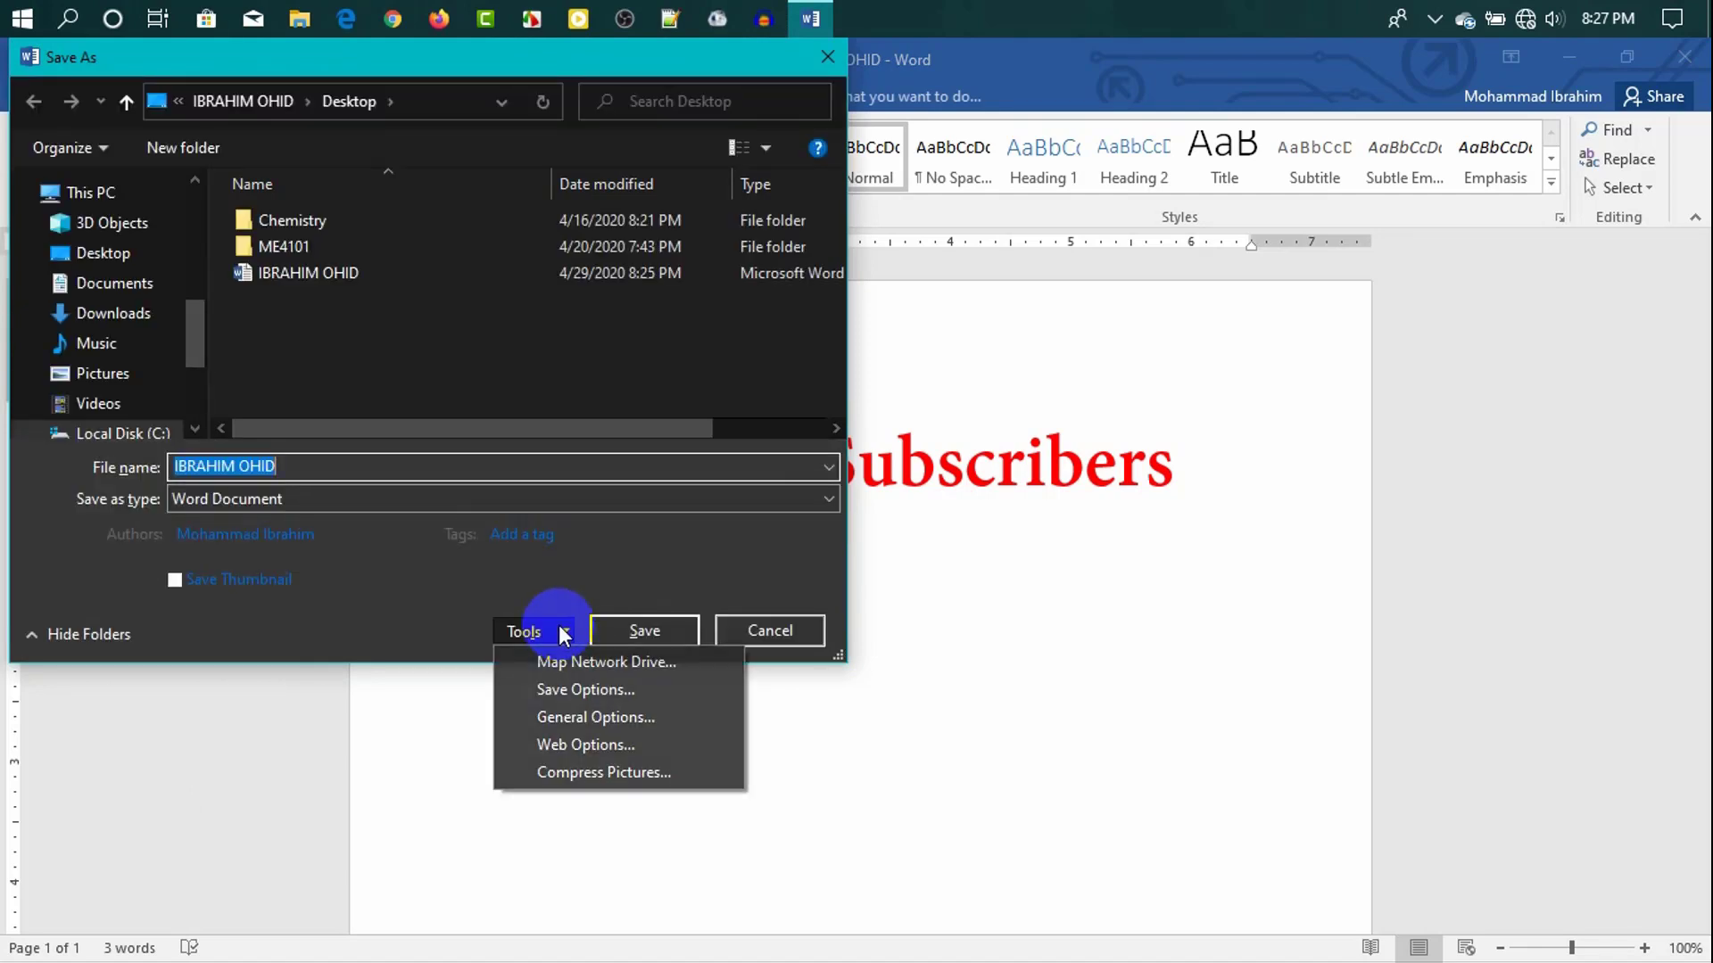
left_click(560, 718)
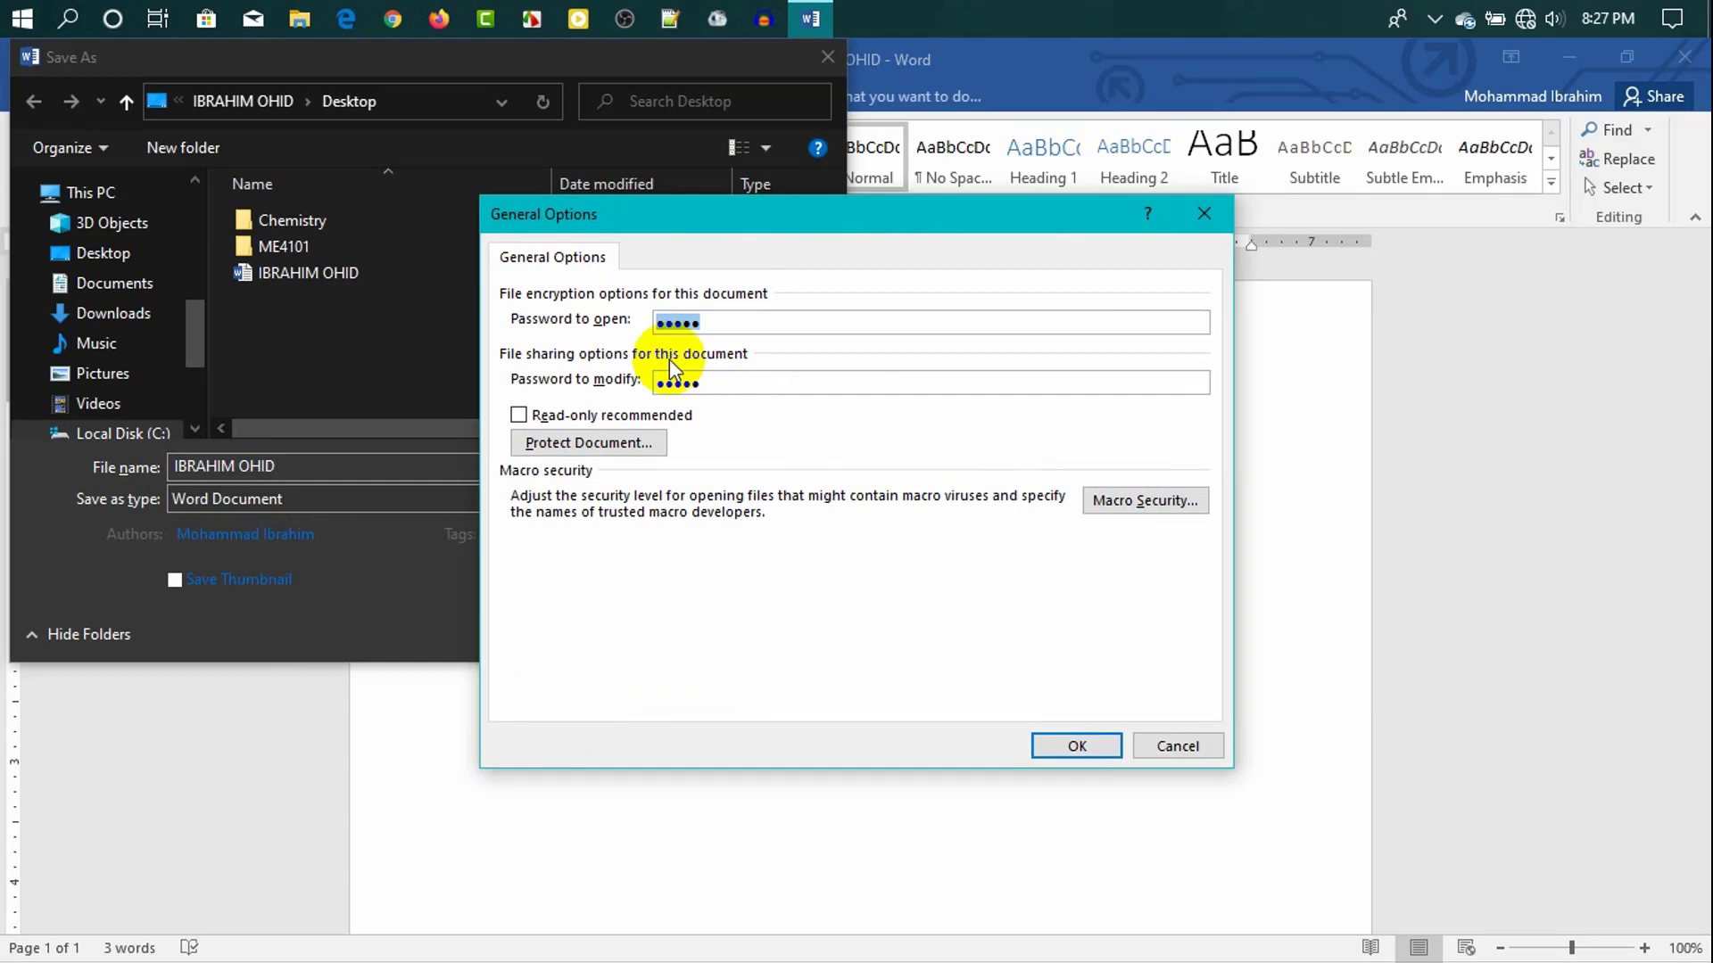
key("BackSpace")
left_click_drag(706, 383, 637, 388)
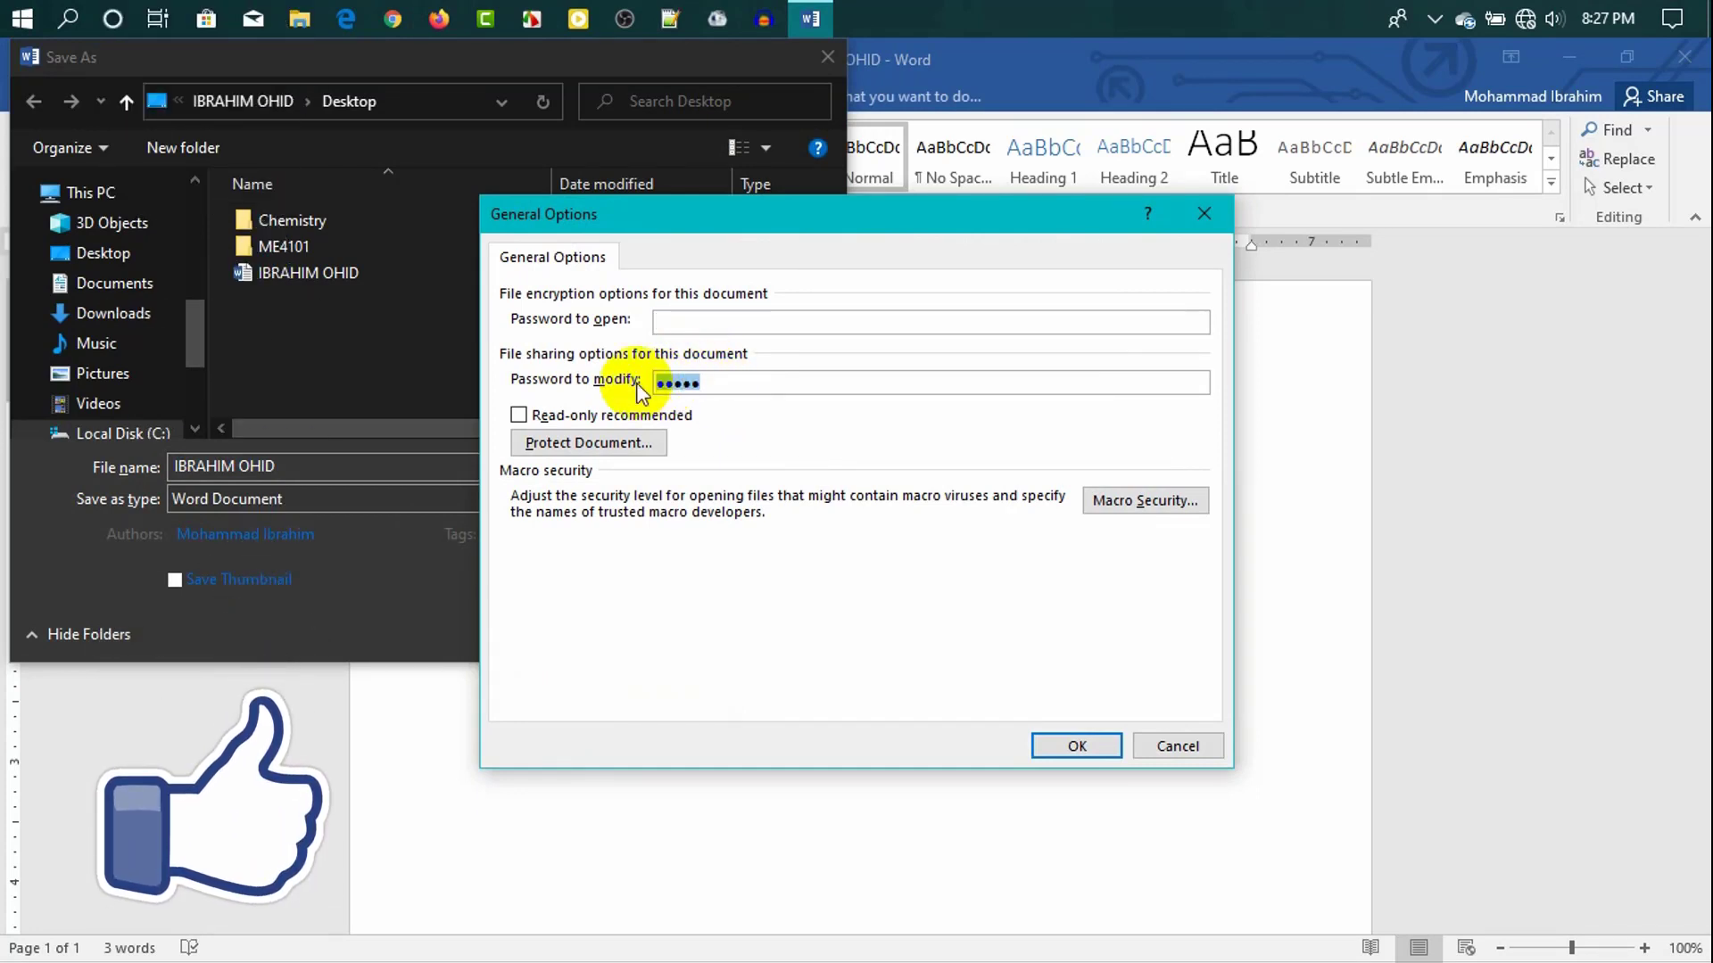
left_click(1088, 746)
left_click(828, 56)
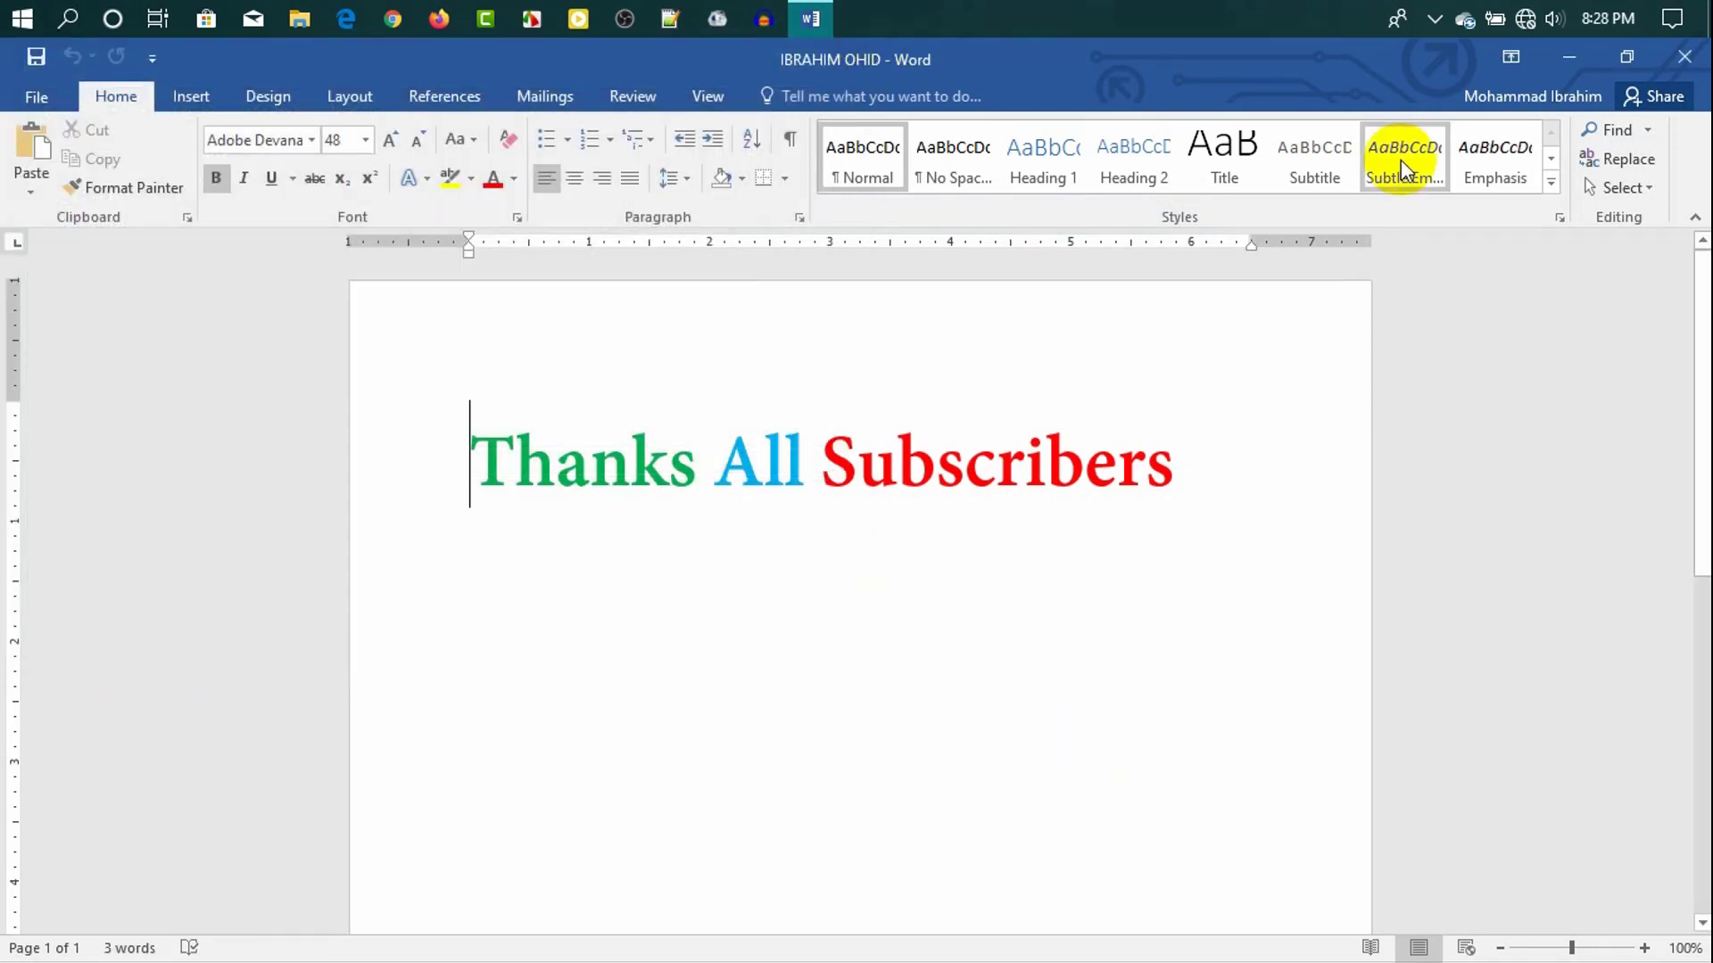
left_click(1689, 57)
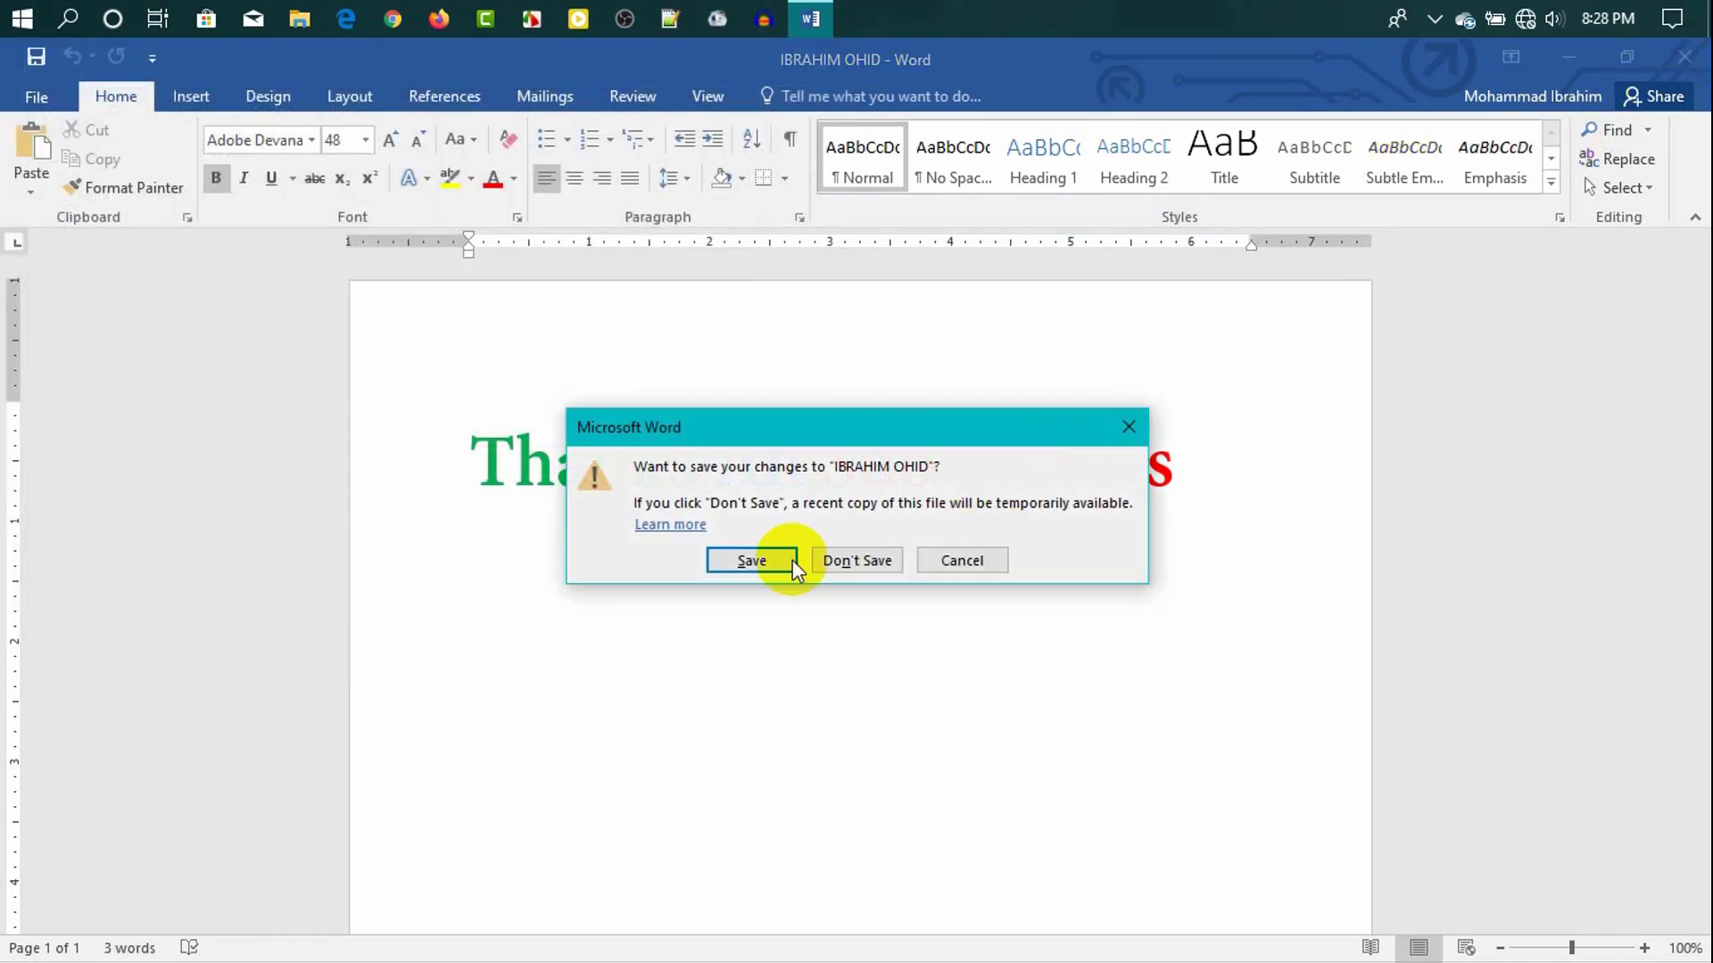
left_click(752, 562)
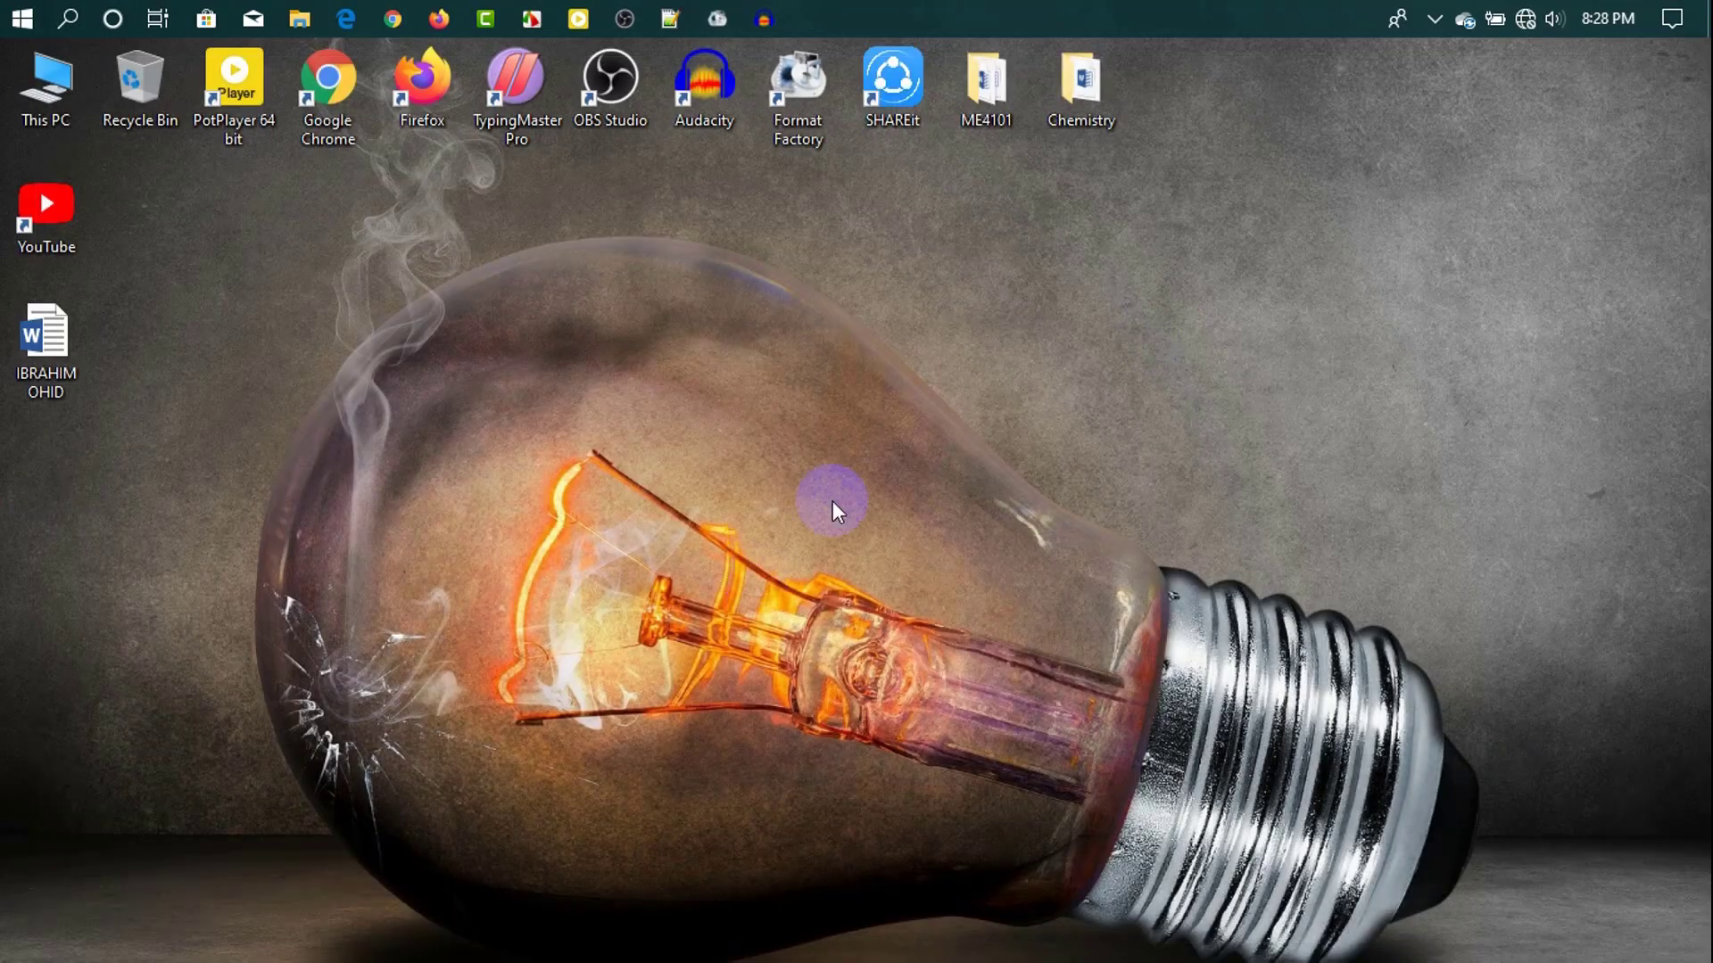
Step: Drag the Thanks All Subscribers document icon from the left edge to the desktop's middle
left_click(61, 365)
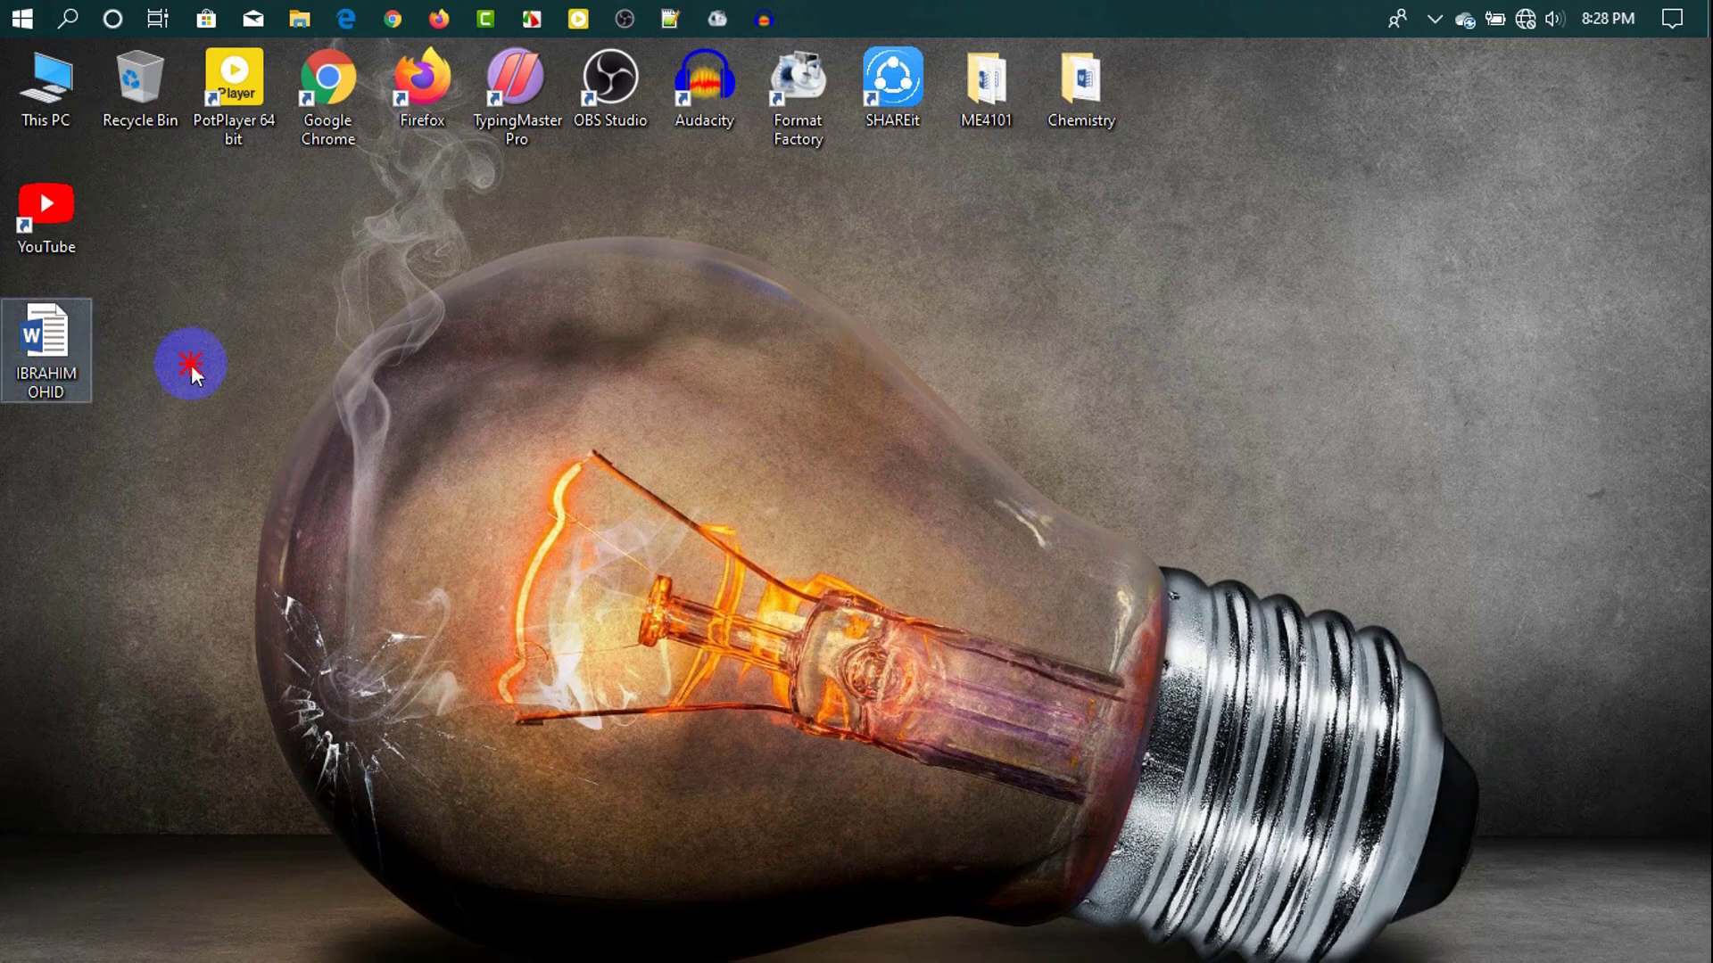
left_click_drag(191, 373, 1120, 393)
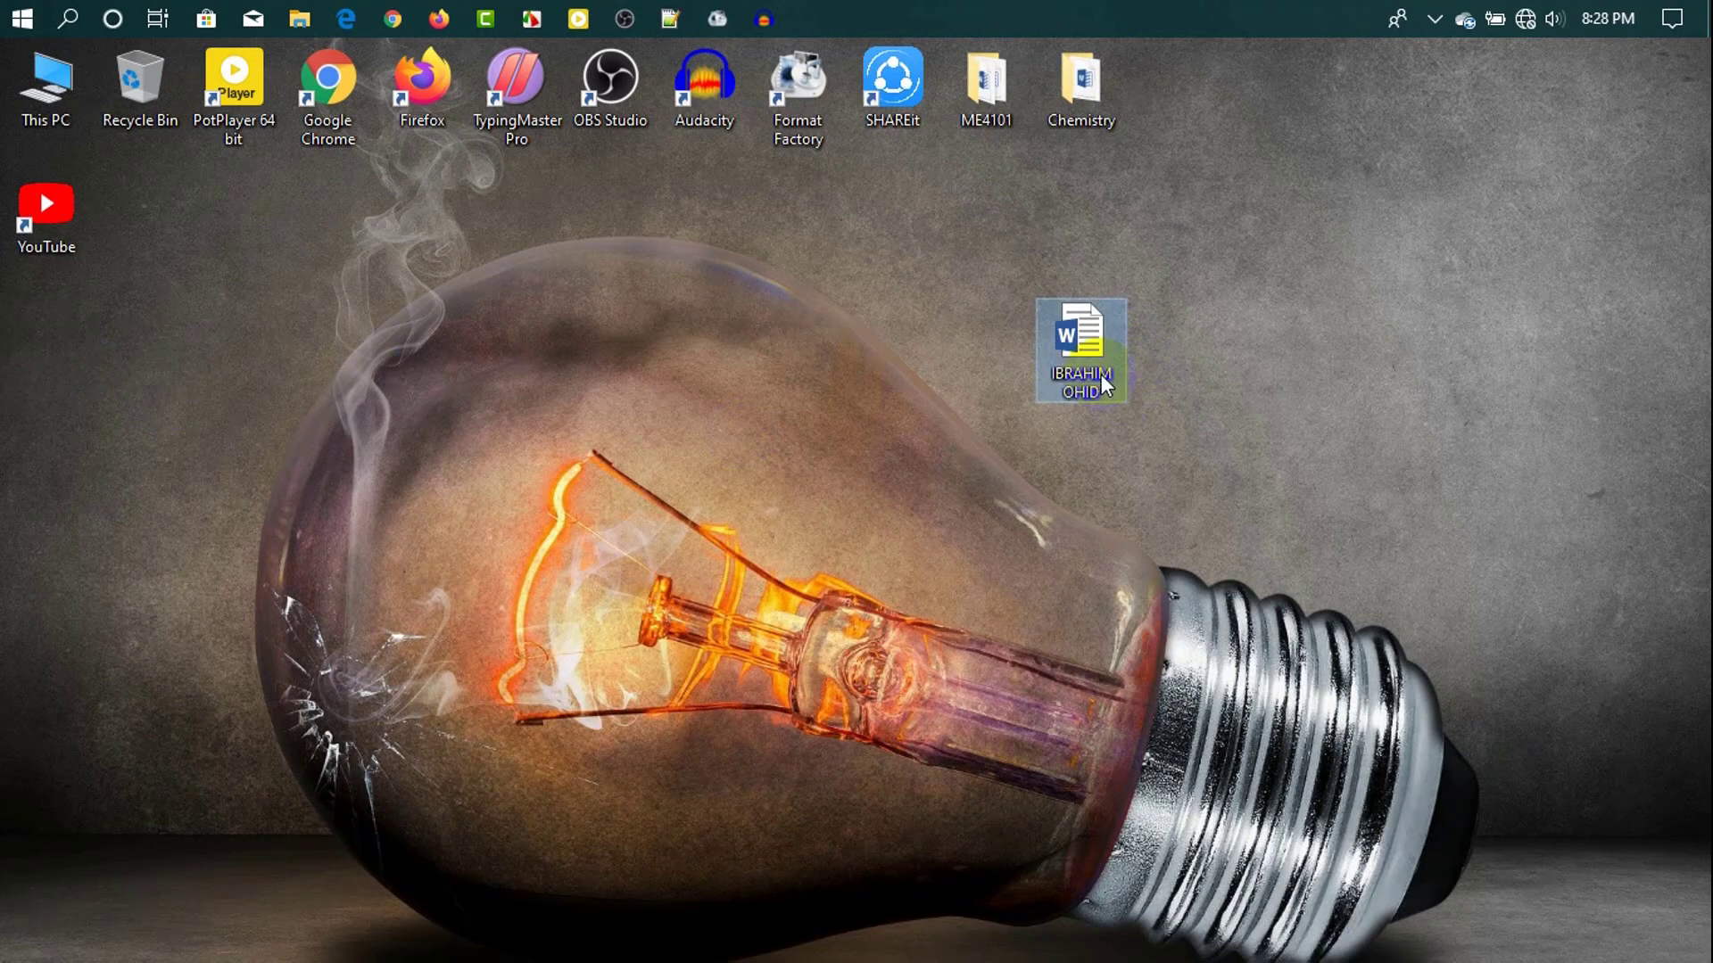